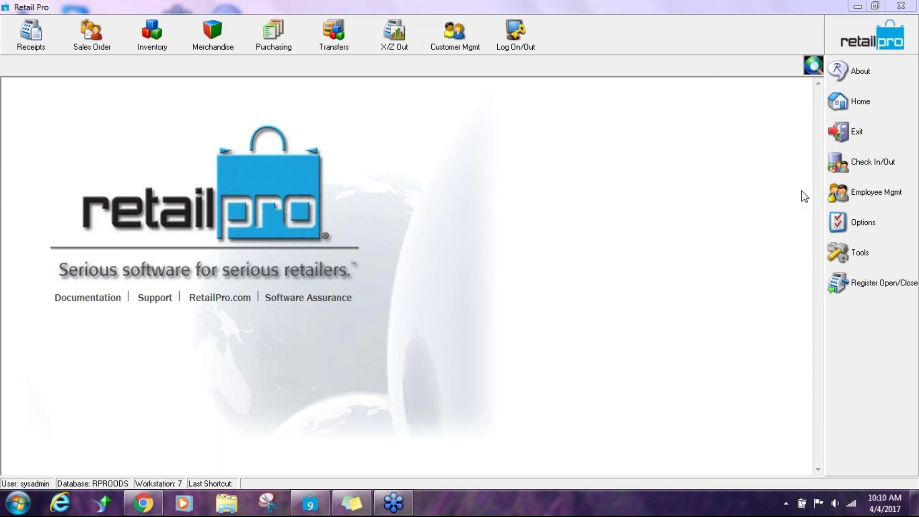
Open System Preferences at Local Preferences > Point of Sale > General > POS Flags/Note Field
{"action": "left_click", "coordinate": [861, 223]}
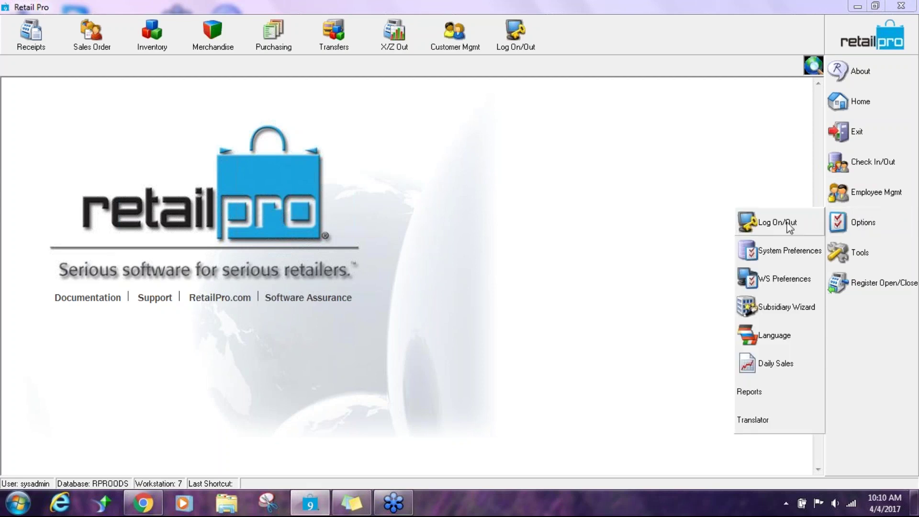
{"action": "left_click", "coordinate": [777, 252]}
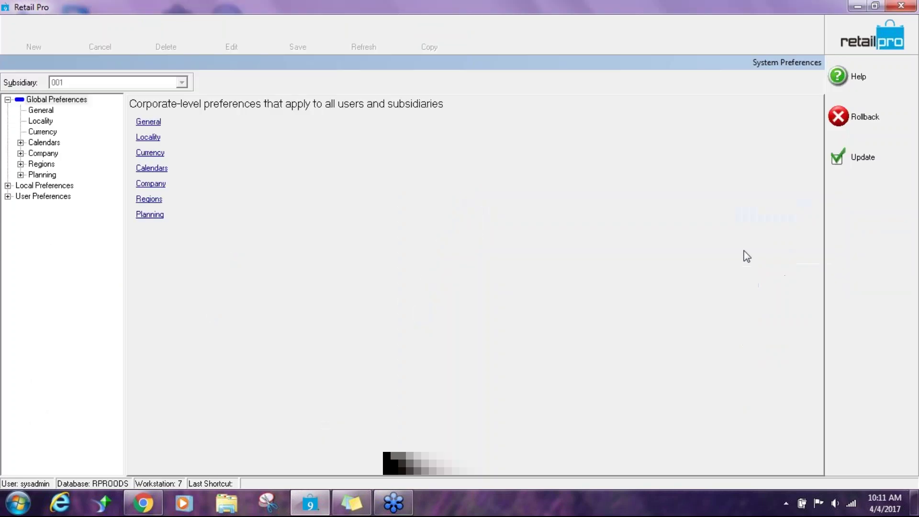
{"action": "left_click", "coordinate": [8, 186]}
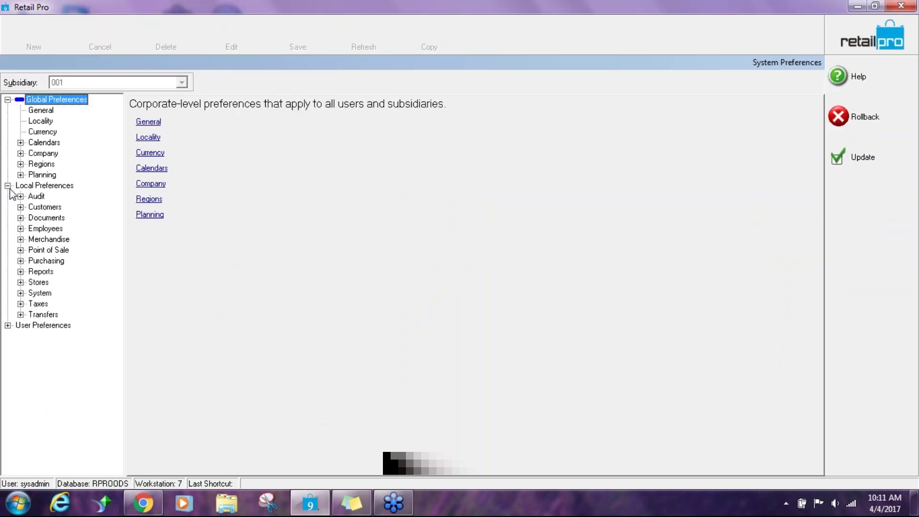
{"action": "left_click", "coordinate": [20, 250]}
{"action": "left_click", "coordinate": [33, 261]}
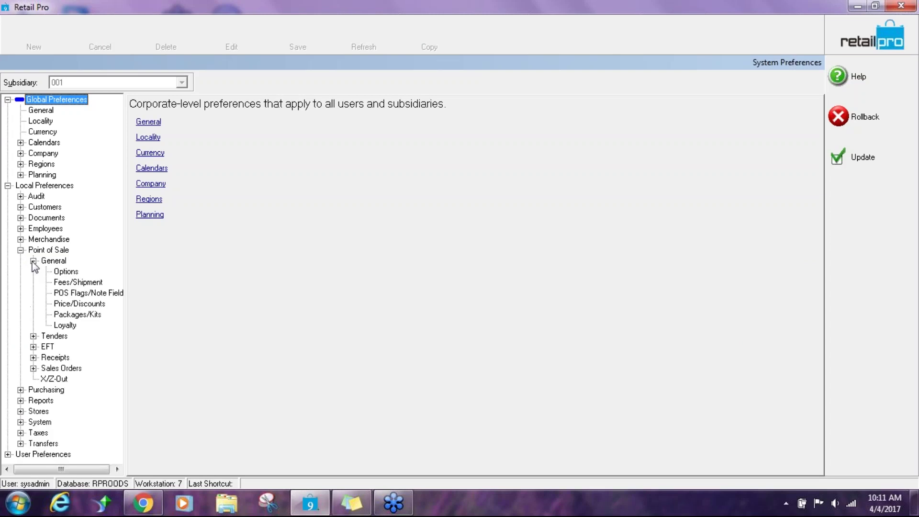
{"action": "left_click", "coordinate": [95, 293]}
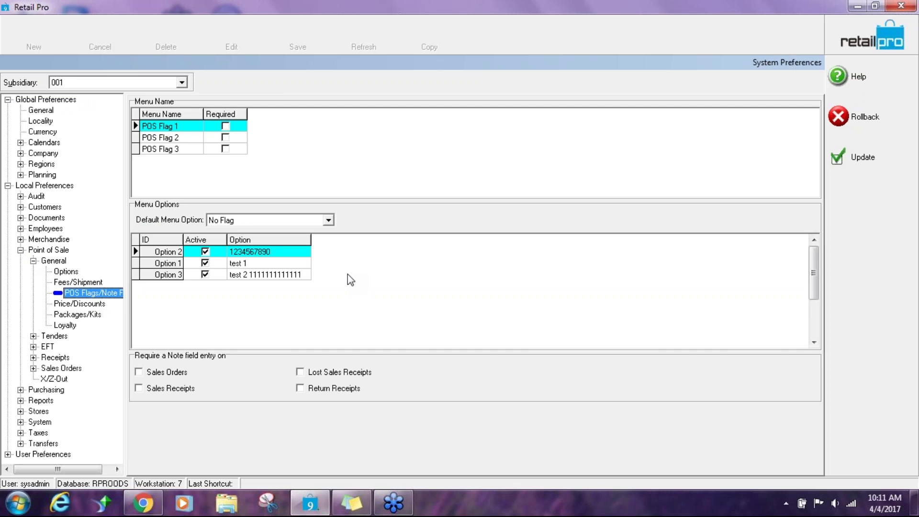
Rename POS Flag 1 to Demographics and set its first two options to 18-25 and 26-35
{"action": "left_click", "coordinate": [169, 127]}
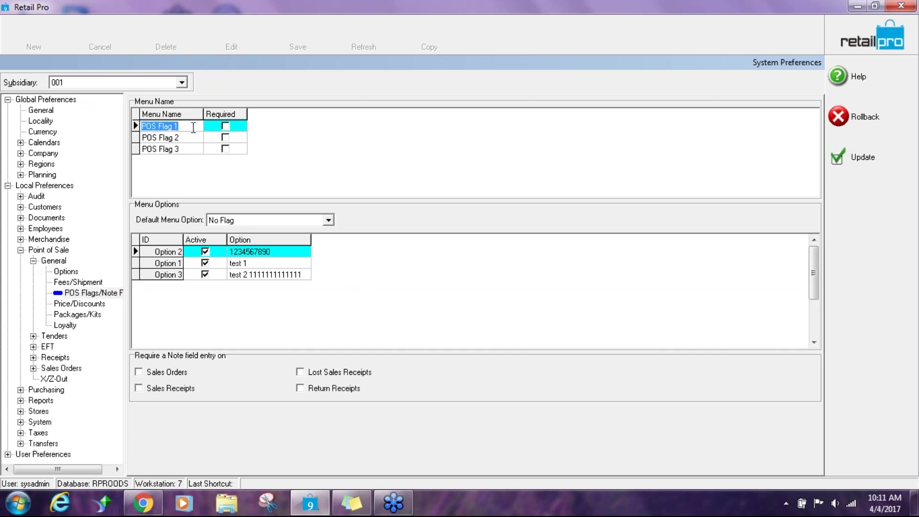
{"action": "type", "text": "Demo"}
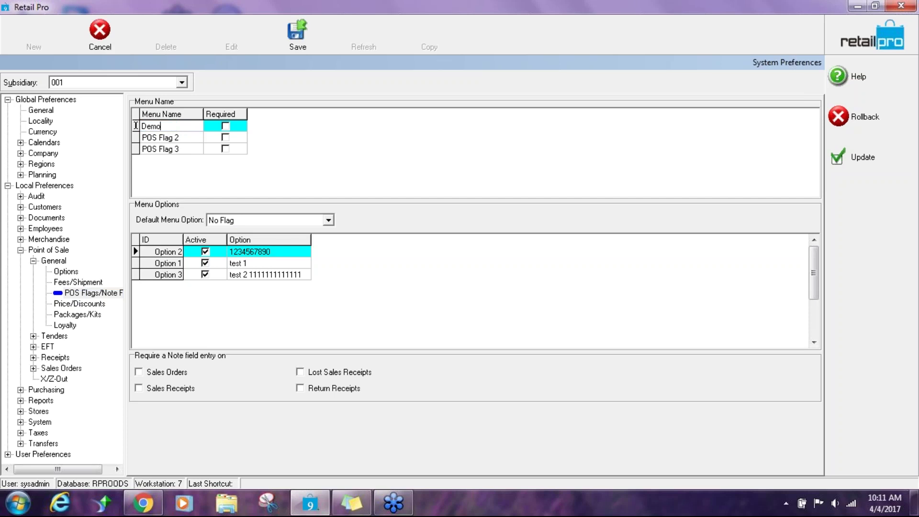
{"action": "type", "text": "graphics"}
{"action": "left_click", "coordinate": [243, 254]}
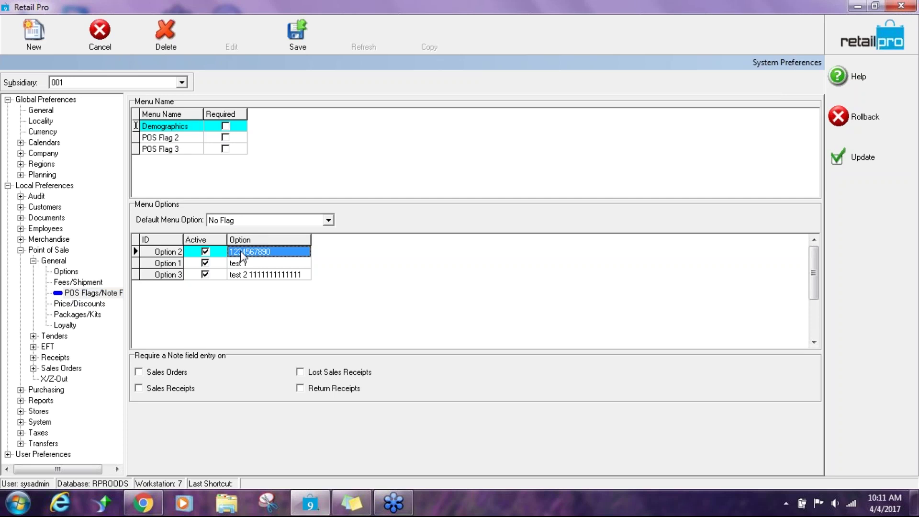
{"action": "type", "text": "18-25"}
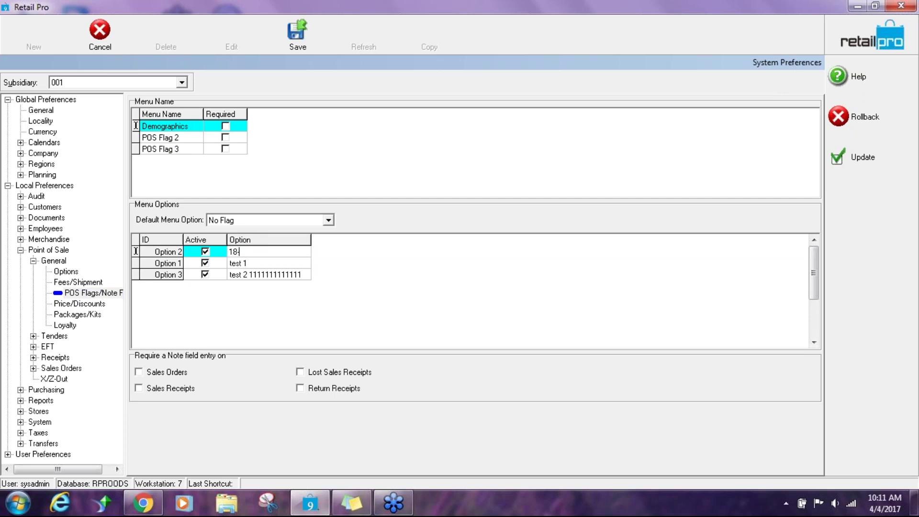
{"action": "left_click", "coordinate": [268, 263]}
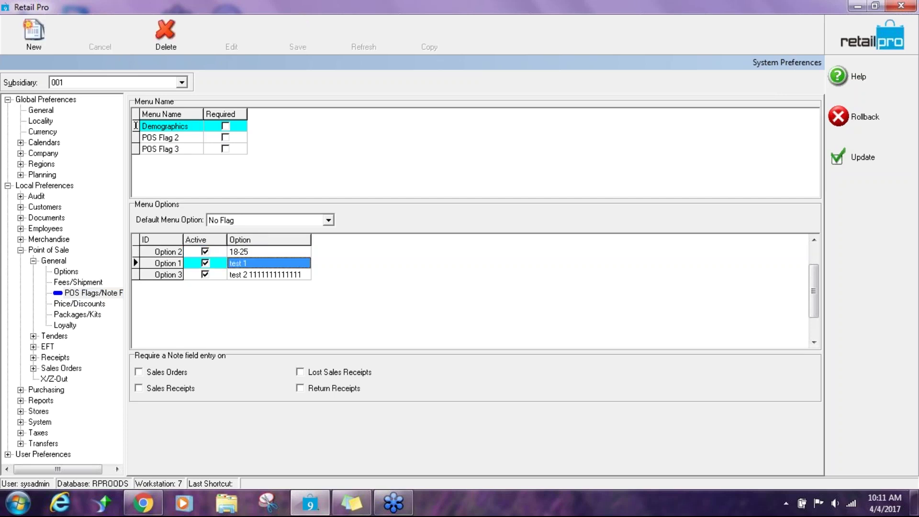
{"action": "type", "text": "26-35"}
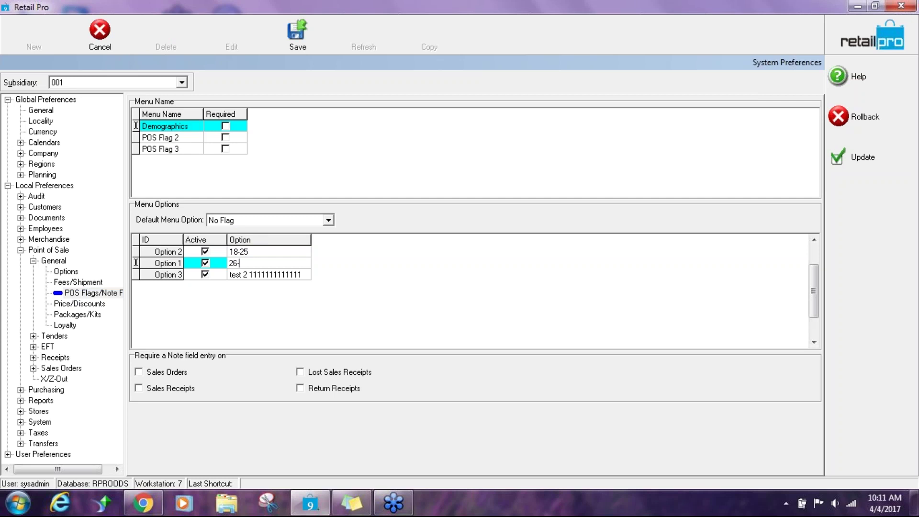
{"action": "left_click", "coordinate": [269, 275]}
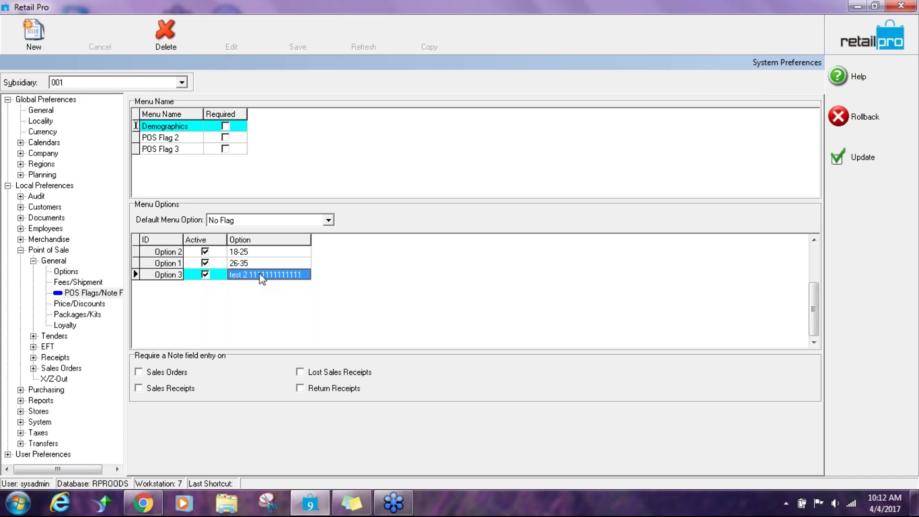
Enter 36-45 as the third Demographics option and save the preferences
{"action": "type", "text": "36-45"}
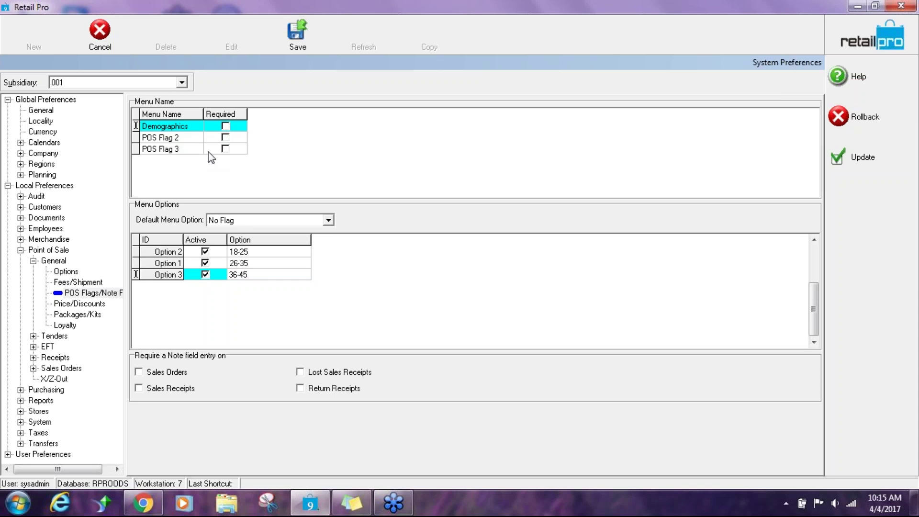
{"action": "left_click", "coordinate": [859, 158]}
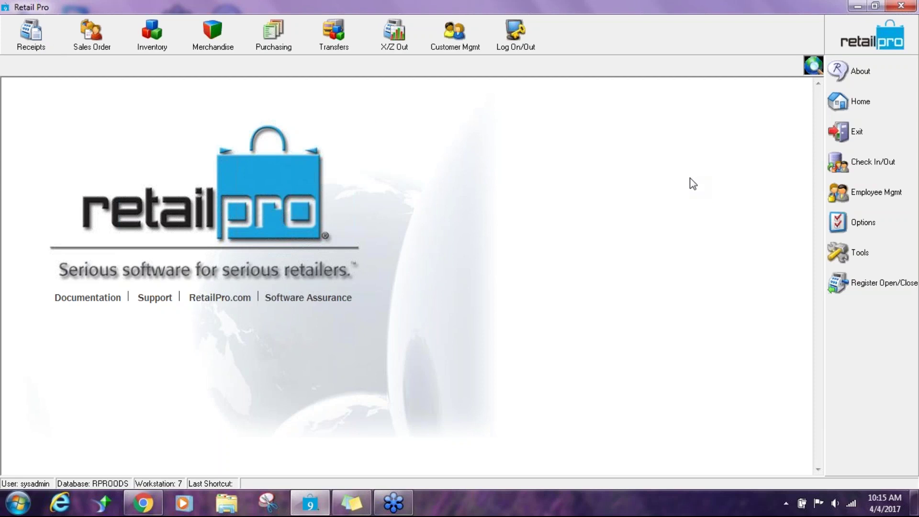
Reopen System Preferences at the Point of Sale POS Flags/Note Field page
{"action": "left_click", "coordinate": [864, 225]}
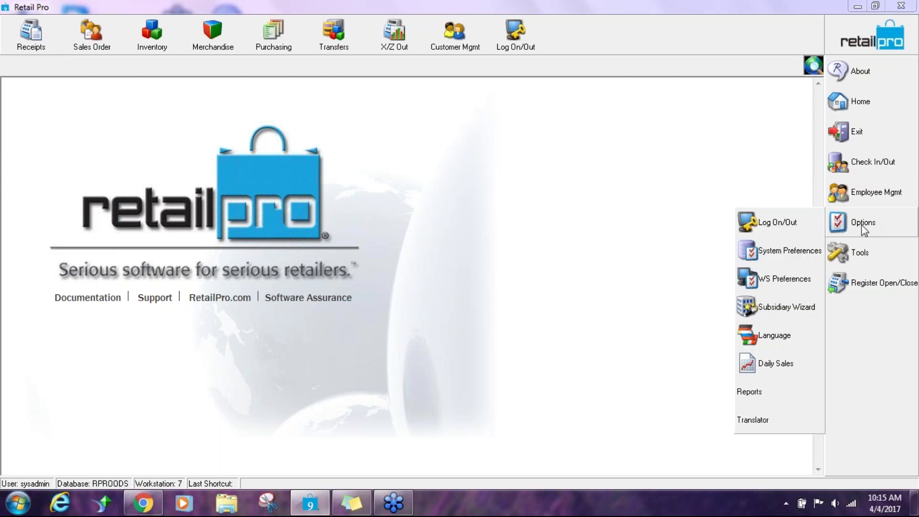
{"action": "left_click", "coordinate": [779, 250]}
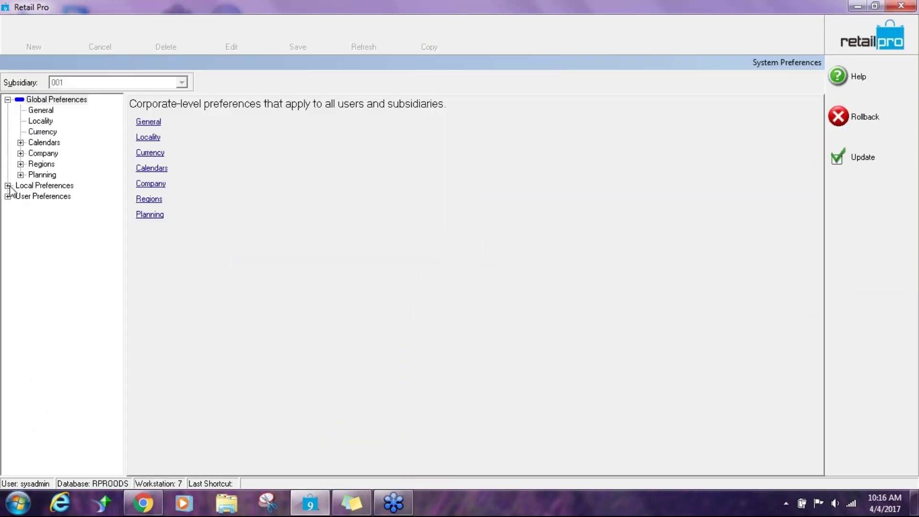
{"action": "left_click", "coordinate": [9, 186]}
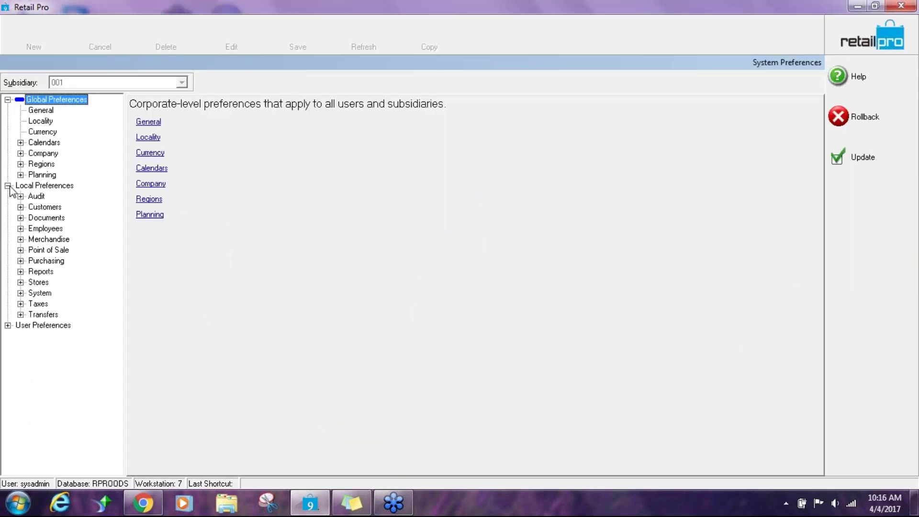
{"action": "left_click", "coordinate": [20, 250]}
{"action": "left_click", "coordinate": [33, 261]}
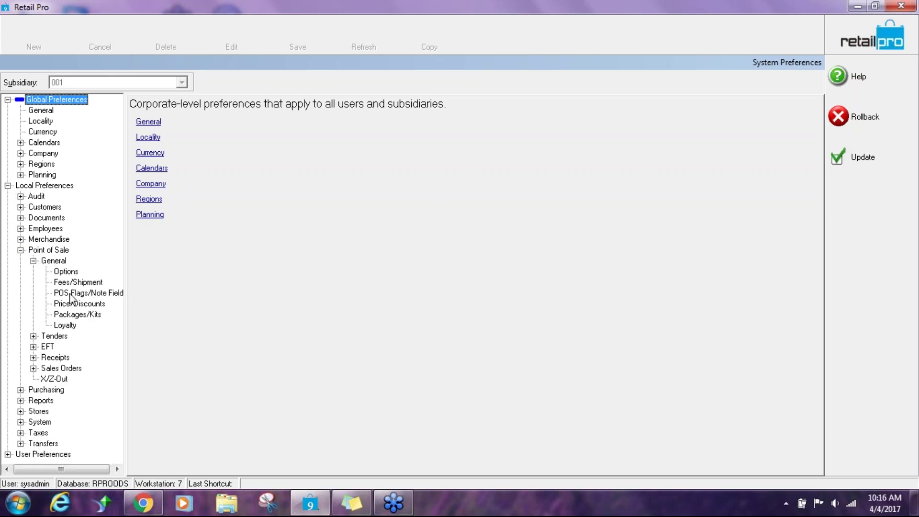
{"action": "left_click", "coordinate": [102, 294]}
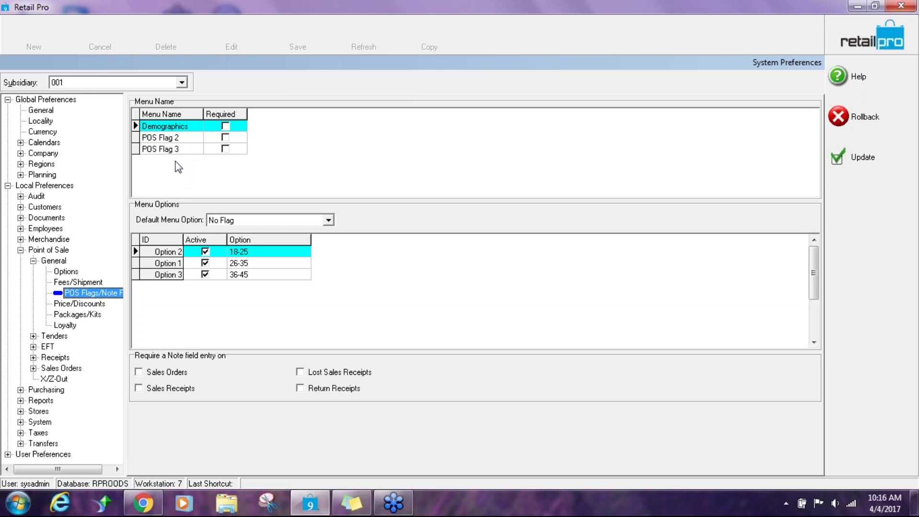
Compare the Demographics options with POS Flags 2 and 3, then save and close preferences
{"action": "left_click", "coordinate": [177, 139]}
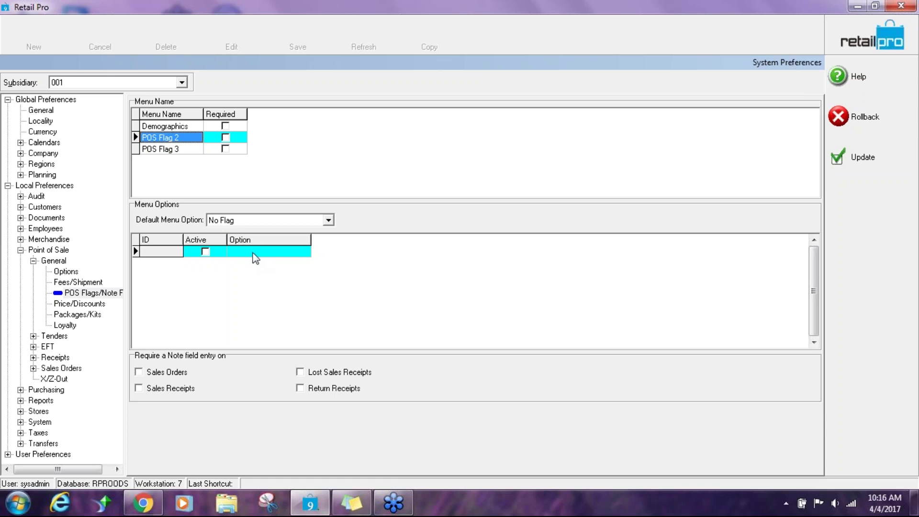
{"action": "left_click", "coordinate": [168, 128]}
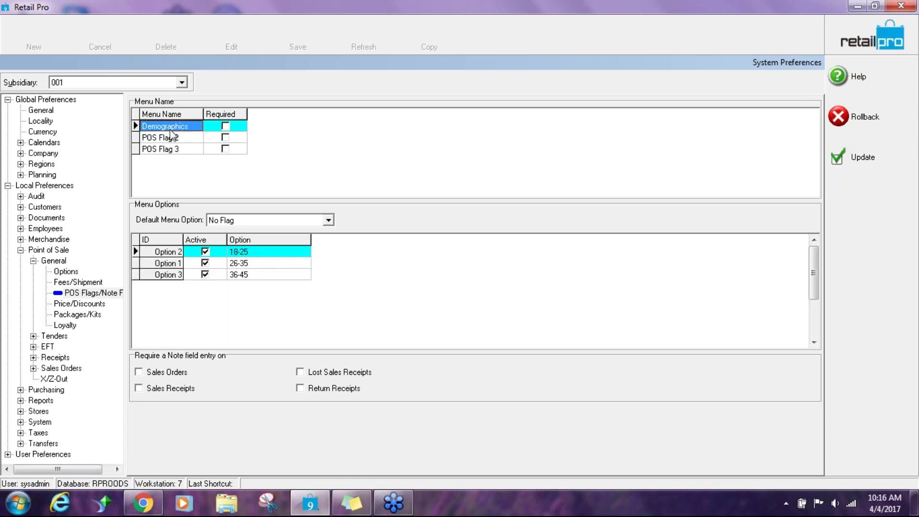
{"action": "left_click", "coordinate": [185, 150]}
{"action": "left_click", "coordinate": [181, 126]}
{"action": "left_click", "coordinate": [858, 164]}
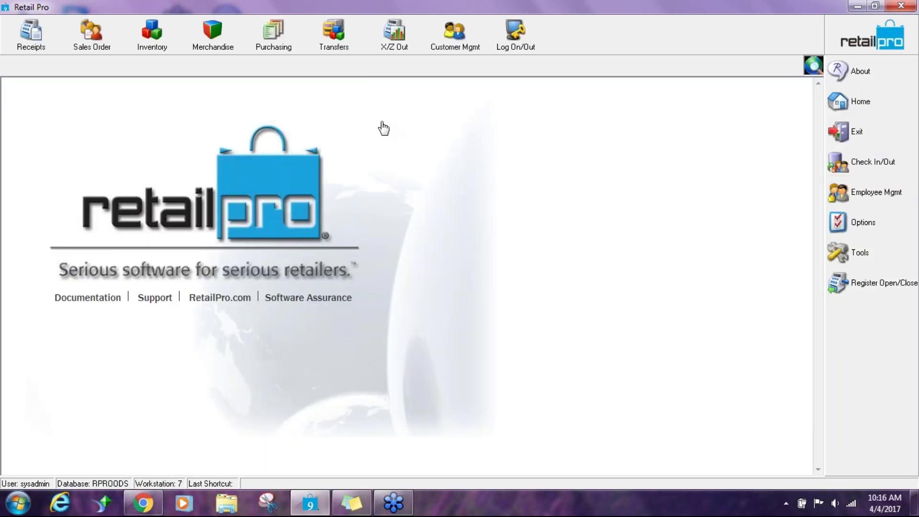
{"action": "left_click", "coordinate": [40, 44]}
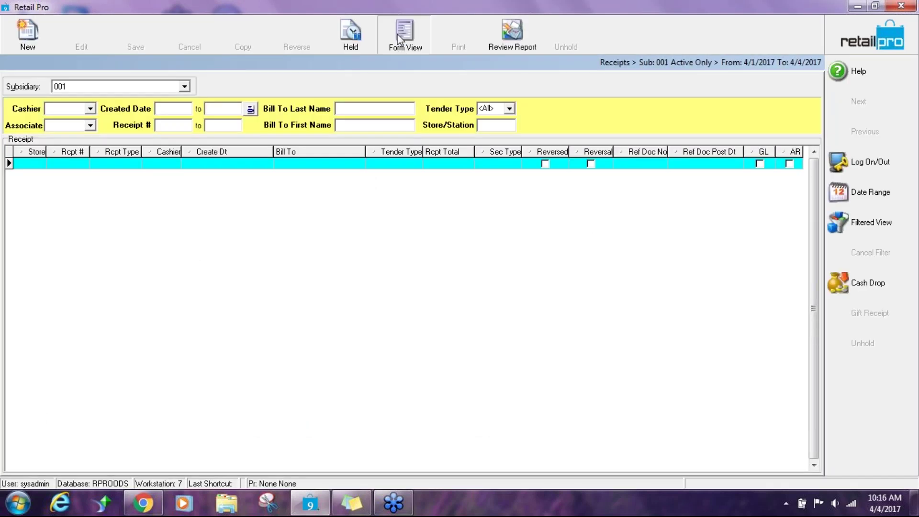
{"action": "left_click", "coordinate": [399, 40]}
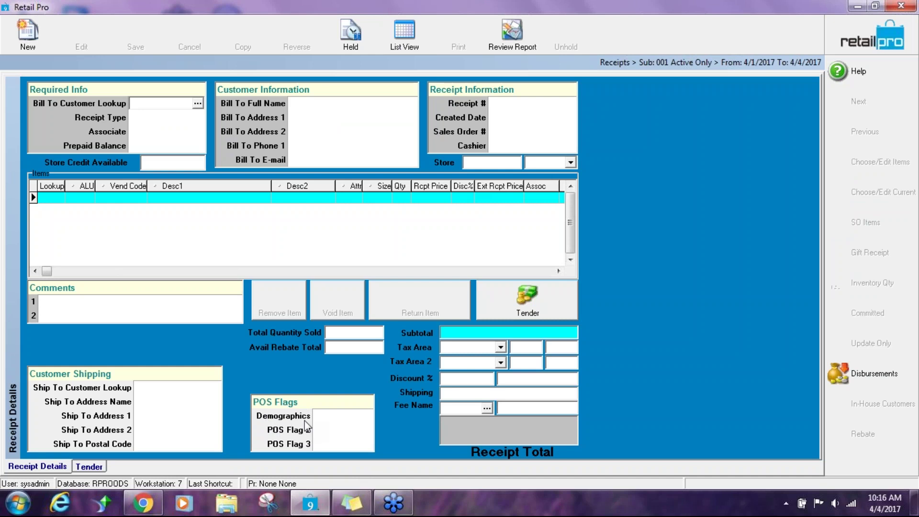
{"action": "left_click", "coordinate": [343, 415]}
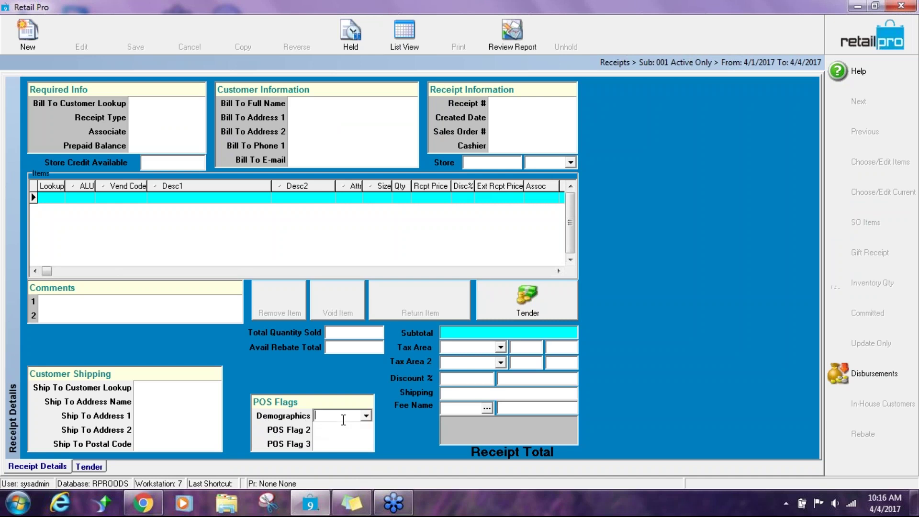
{"action": "left_click", "coordinate": [367, 416]}
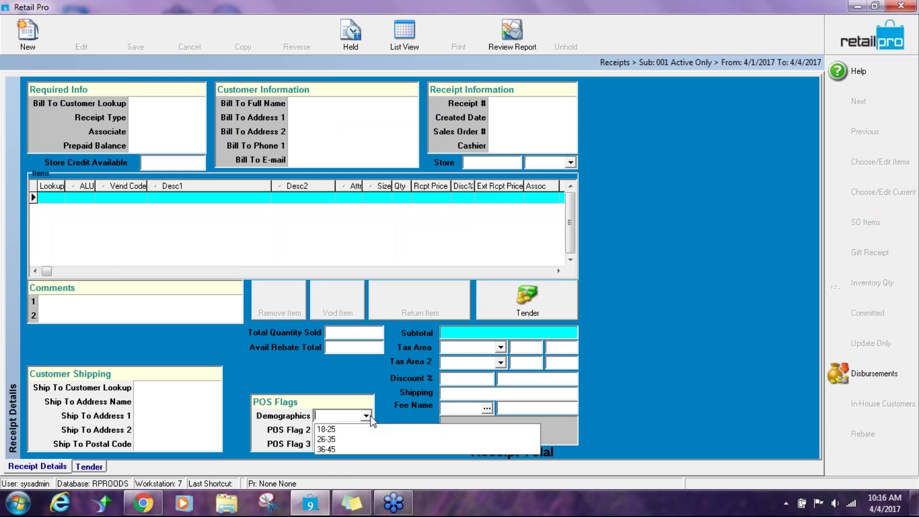
{"action": "left_click", "coordinate": [369, 416]}
{"action": "left_click", "coordinate": [341, 430]}
{"action": "left_click", "coordinate": [366, 430]}
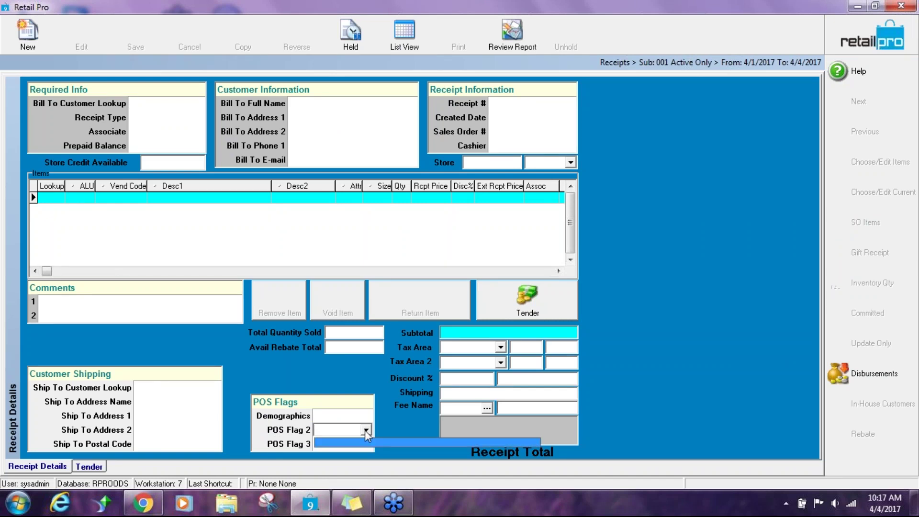
{"action": "left_click", "coordinate": [365, 430]}
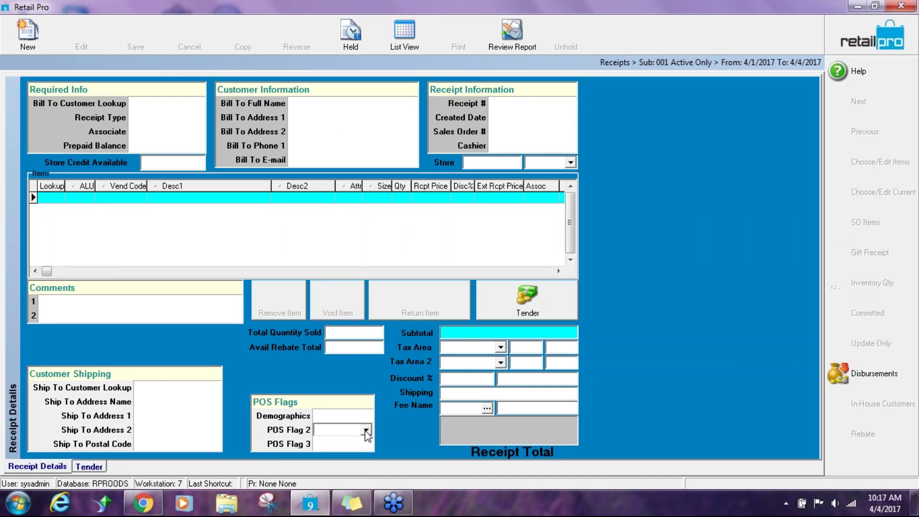
{"action": "left_click", "coordinate": [323, 432]}
Test typing in POS Flag 2 on the receipt, then return home and open the Options list
{"action": "left_click", "coordinate": [323, 432]}
{"action": "left_click", "coordinate": [864, 45]}
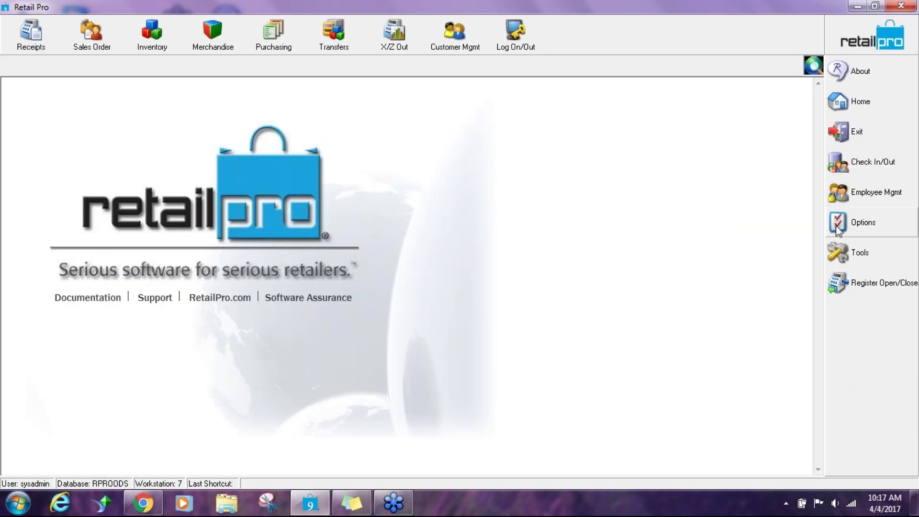
{"action": "left_click", "coordinate": [839, 223]}
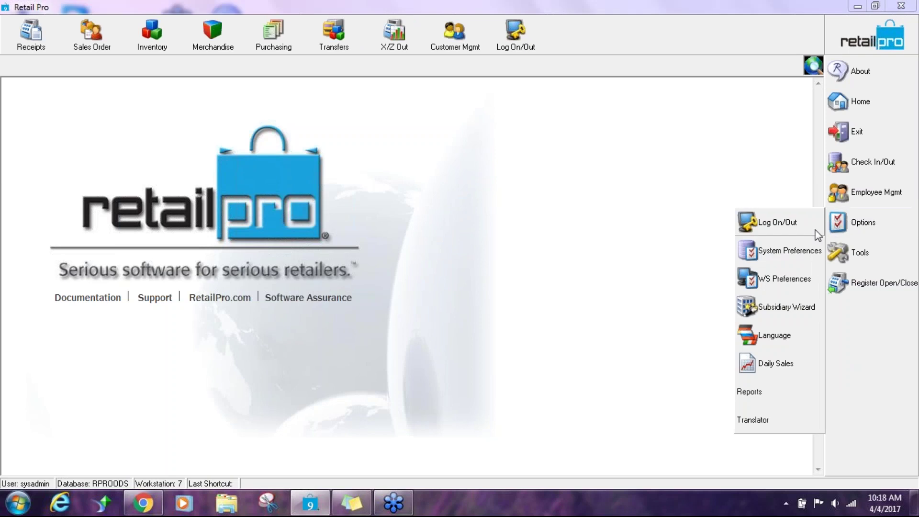
Open customer UDF/Aux preferences sorted by Field No and view the Bird Type and Birth Mo entries
{"action": "left_click", "coordinate": [795, 251]}
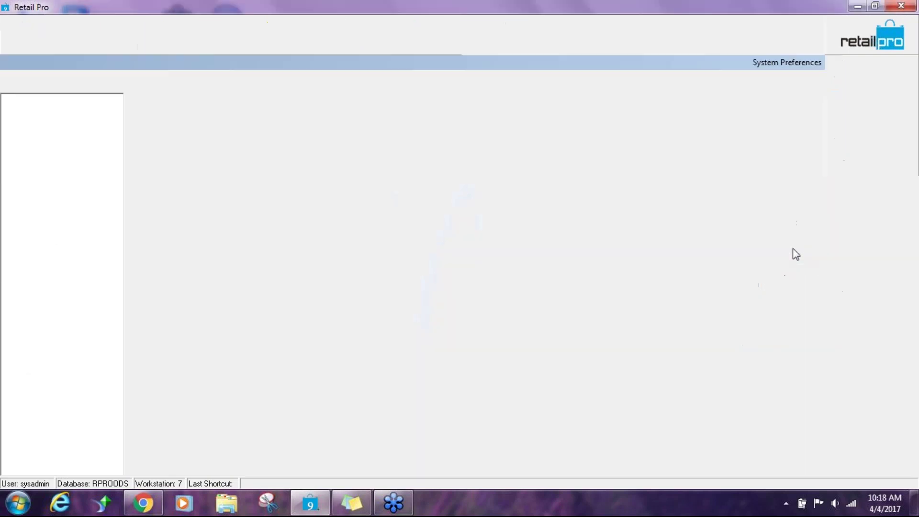
{"action": "left_click", "coordinate": [8, 185]}
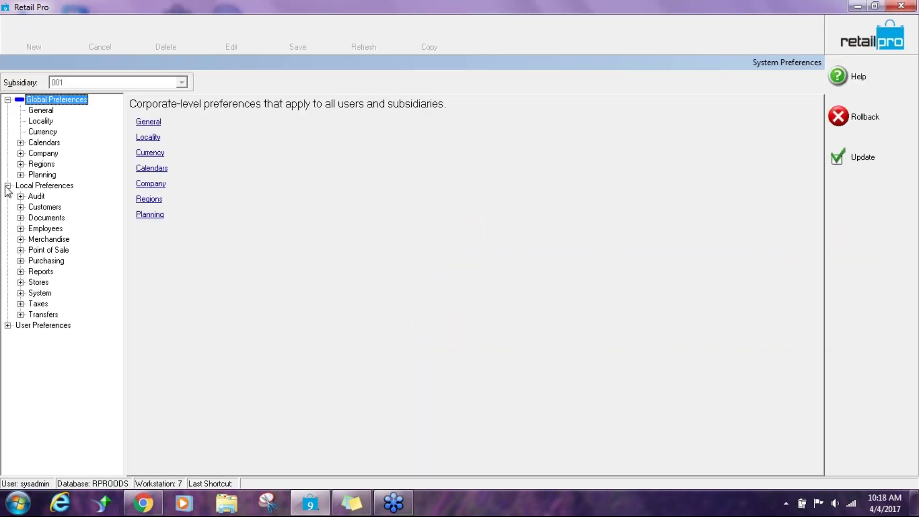
{"action": "left_click", "coordinate": [21, 207]}
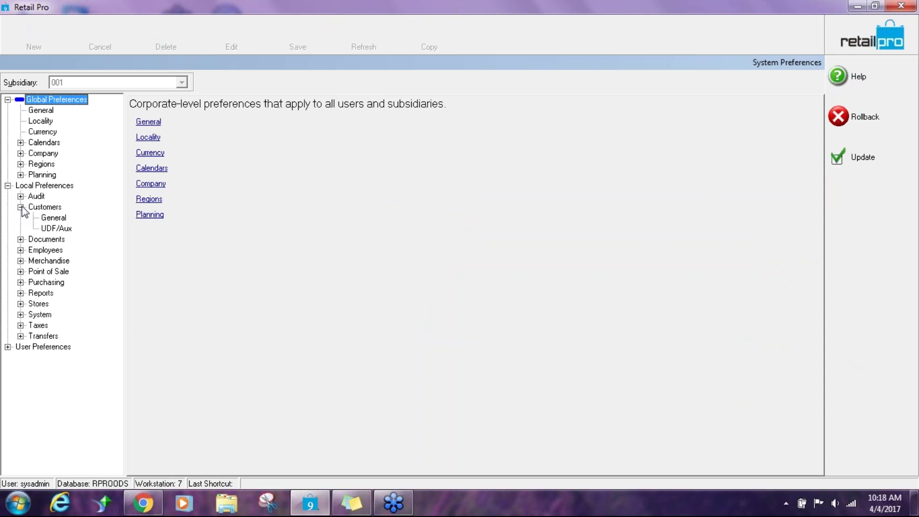
{"action": "left_click", "coordinate": [60, 229]}
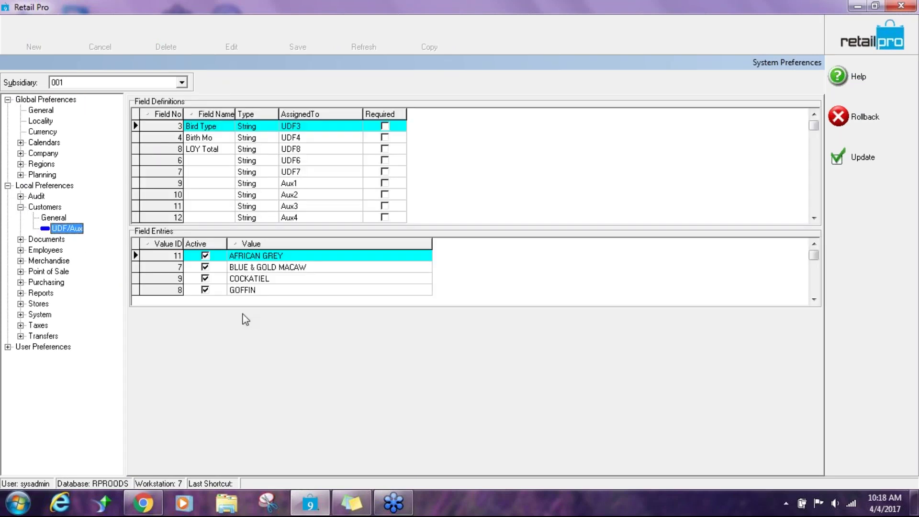
{"action": "left_click", "coordinate": [166, 118]}
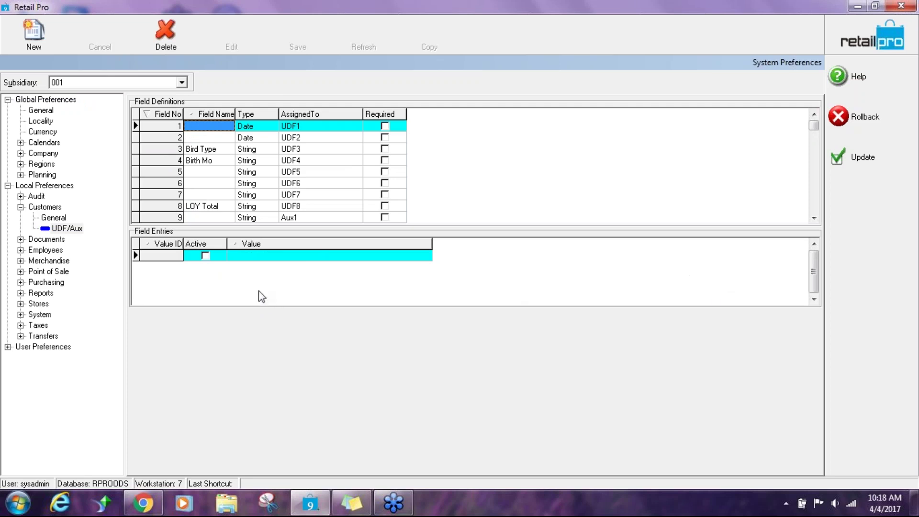
{"action": "left_click", "coordinate": [221, 150]}
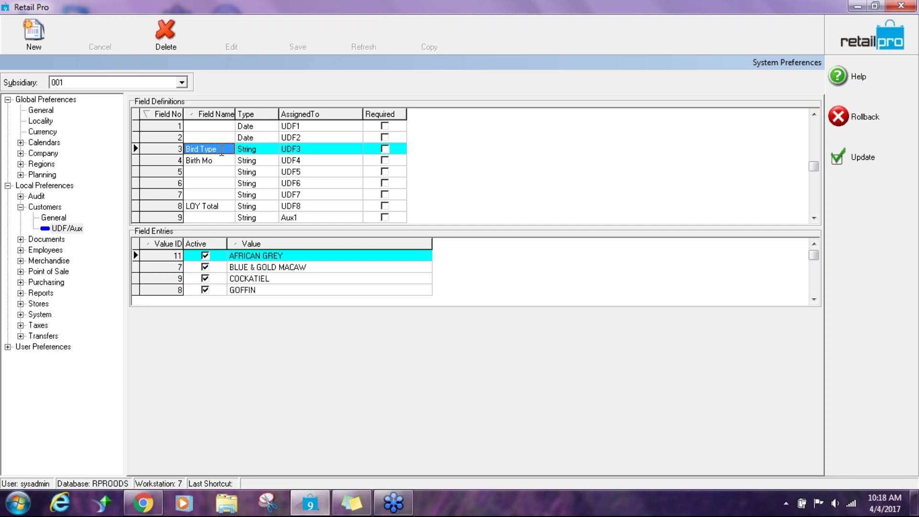
{"action": "left_click", "coordinate": [218, 160]}
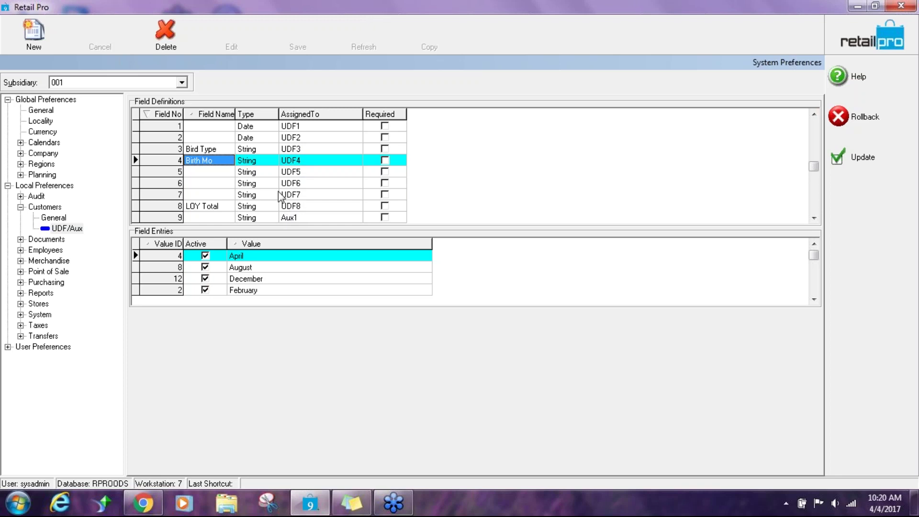
Inspect the unnamed date fields UDF1 and UDF2, then start editing field 5's name
{"action": "left_click", "coordinate": [219, 130]}
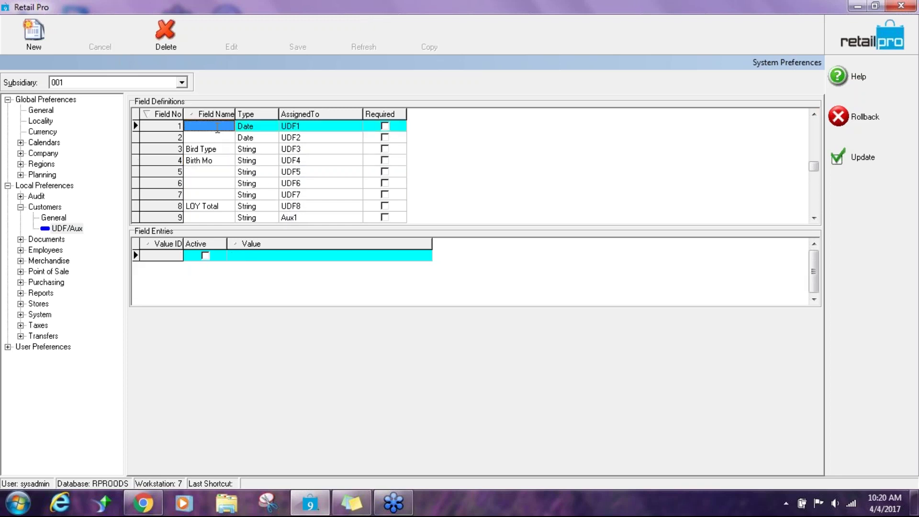
{"action": "left_click", "coordinate": [219, 138]}
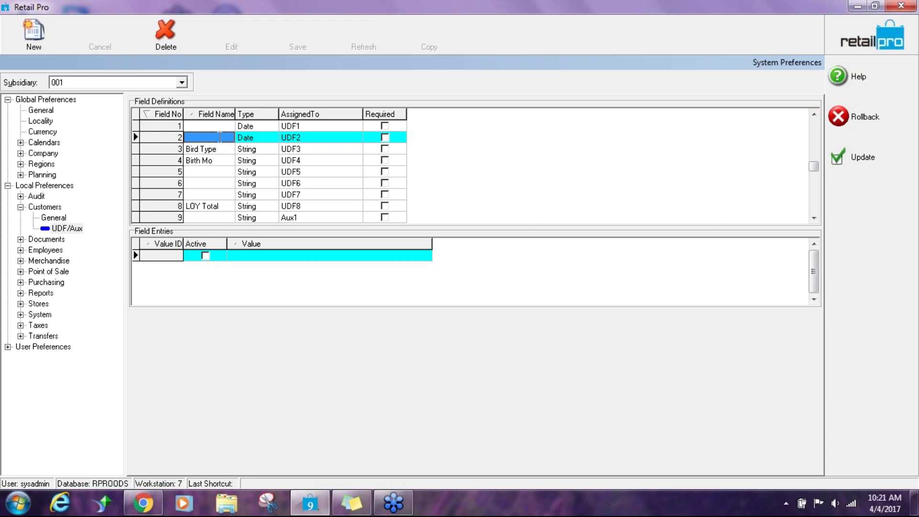
{"action": "left_click", "coordinate": [200, 171]}
{"action": "type", "text": "12345678"}
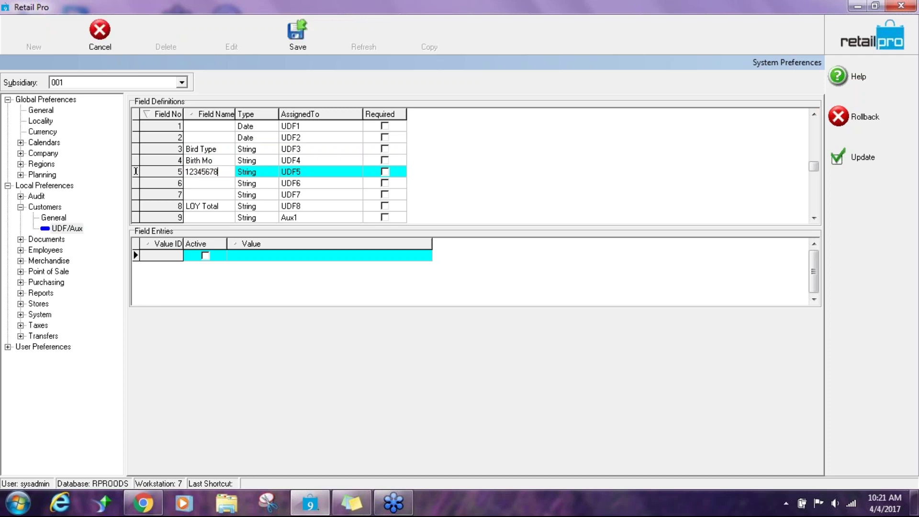
{"action": "type", "text": "90"}
{"action": "key", "text": "BackSpace"}
{"action": "key", "text": "BackSpace"}
{"action": "key", "text": "BackSpace"}
{"action": "key", "text": "BackSpace"}
{"action": "key", "text": "BackSpace"}
{"action": "key", "text": "BackSpace"}
{"action": "key", "text": "BackSpace"}
{"action": "key", "text": "BackSpace"}
{"action": "key", "text": "BackSpace"}
{"action": "key", "text": "BackSpace"}
{"action": "left_click", "coordinate": [222, 150]}
{"action": "left_click", "coordinate": [262, 291]}
{"action": "key", "text": "Down"}
{"action": "key", "text": "Down"}
{"action": "key", "text": "Down"}
{"action": "key", "text": "Down"}
{"action": "key", "text": "Down"}
{"action": "key", "text": "Down"}
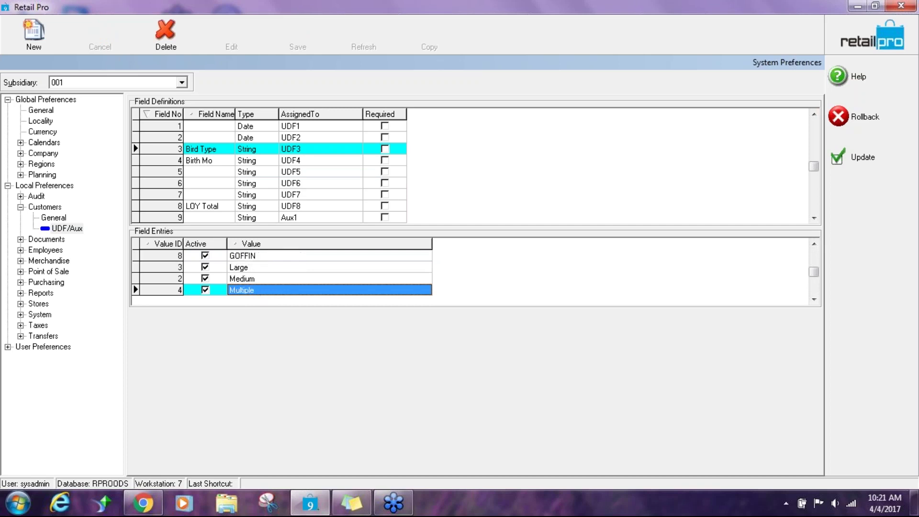
{"action": "key", "text": "Down"}
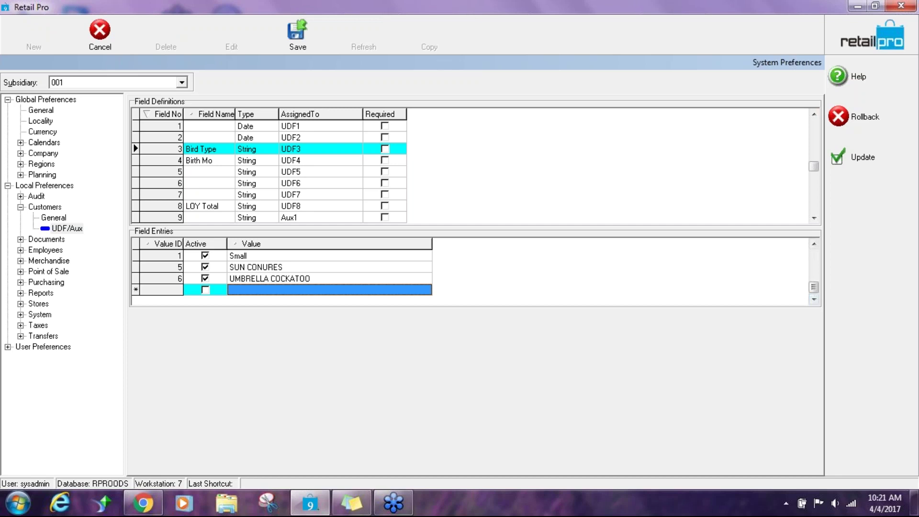
{"action": "left_click", "coordinate": [264, 289]}
{"action": "type", "text": "12345"}
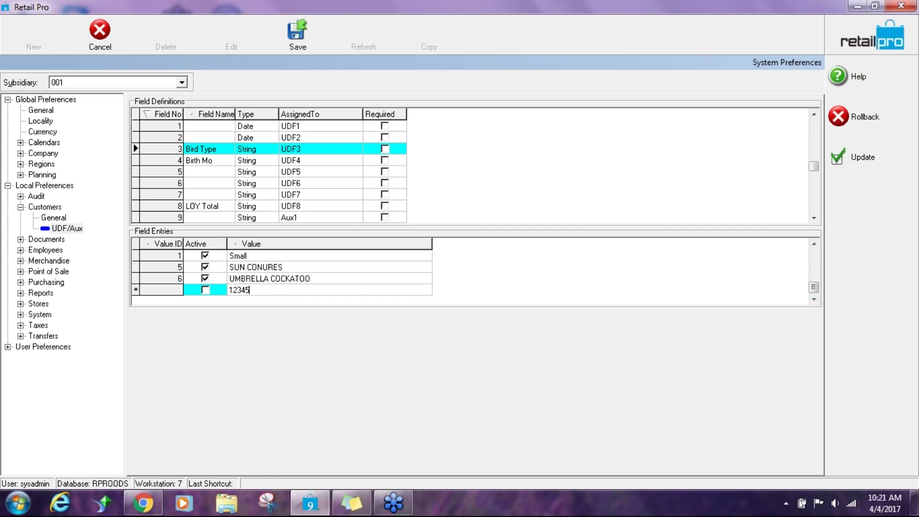
{"action": "type", "text": "67890123"}
{"action": "type", "text": "45"}
{"action": "type", "text": "67890"}
{"action": "type", "text": "1"}
{"action": "type", "text": "2345"}
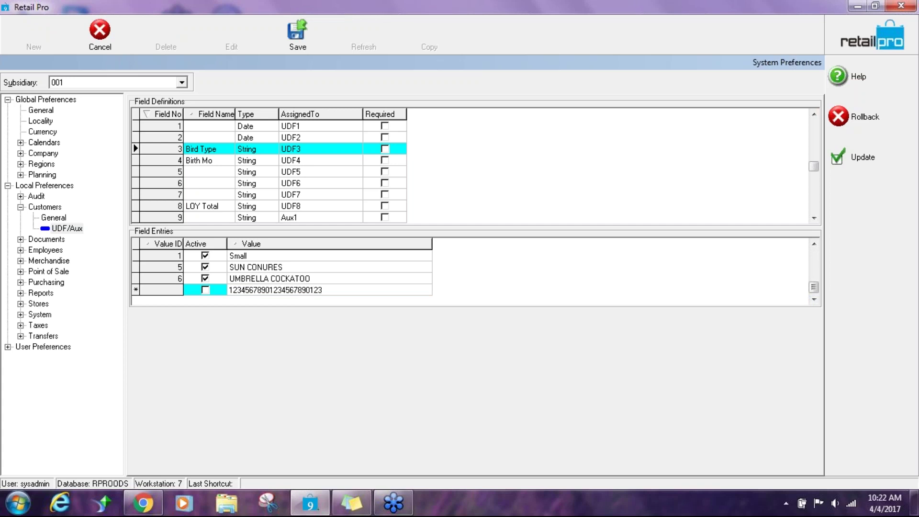
{"action": "type", "text": "678"}
{"action": "key", "text": "BackSpace"}
{"action": "key", "text": "BackSpace"}
{"action": "key", "text": "BackSpace"}
{"action": "key", "text": "BackSpace"}
{"action": "key", "text": "BackSpace"}
{"action": "key", "text": "BackSpace"}
{"action": "key", "text": "BackSpace"}
{"action": "key", "text": "BackSpace"}
{"action": "key", "text": "BackSpace"}
{"action": "key", "text": "BackSpace"}
{"action": "key", "text": "BackSpace"}
{"action": "key", "text": "BackSpace"}
{"action": "key", "text": "BackSpace"}
{"action": "key", "text": "BackSpace"}
{"action": "key", "text": "BackSpace"}
{"action": "key", "text": "BackSpace"}
{"action": "key", "text": "BackSpace"}
{"action": "key", "text": "BackSpace"}
{"action": "key", "text": "BackSpace"}
{"action": "key", "text": "BackSpace"}
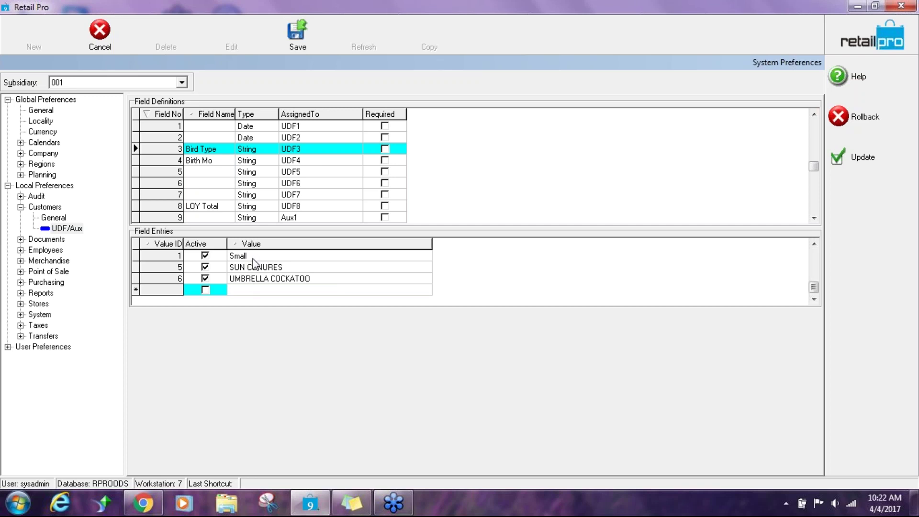
{"action": "left_click_drag", "start_coordinate": [815, 291], "coordinate": [814, 257]}
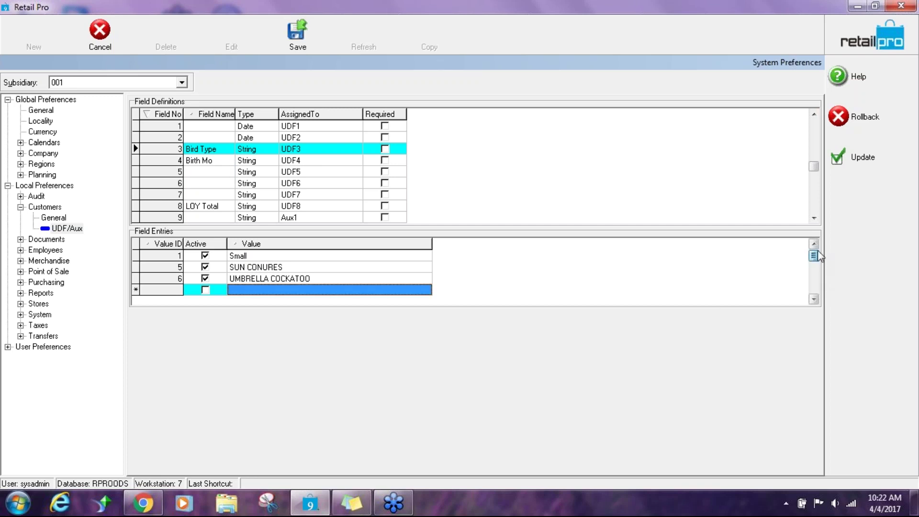
{"action": "left_click", "coordinate": [513, 297]}
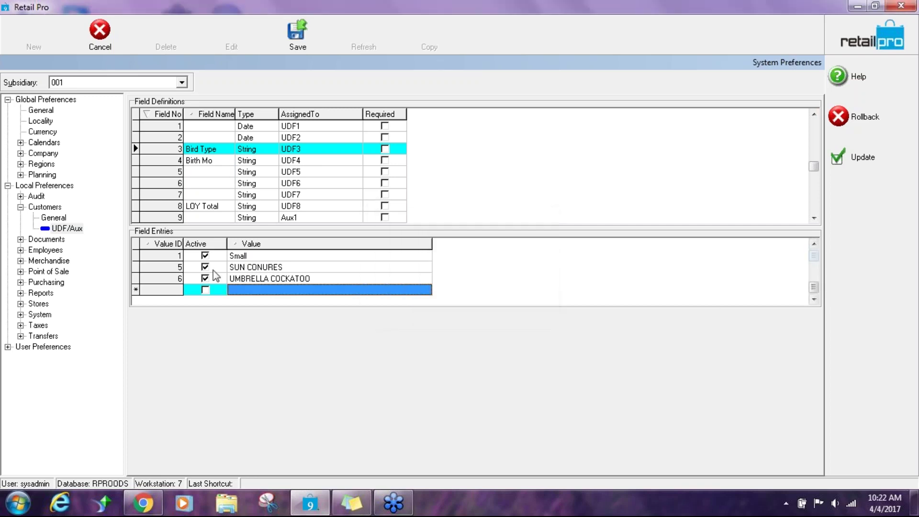
{"action": "left_click", "coordinate": [100, 33]}
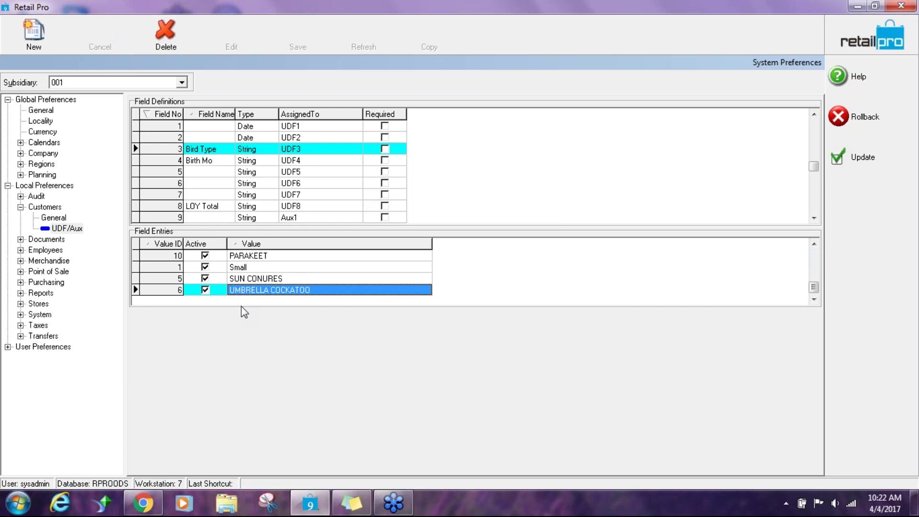
Select field 9 (Aux1) to see its definition with no entries
{"action": "left_click", "coordinate": [259, 219]}
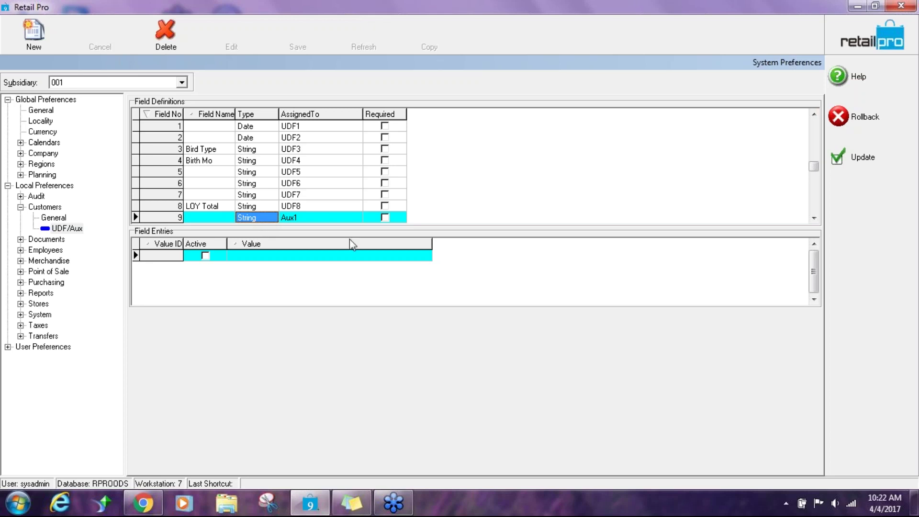
Save the preferences, go to Customer Mgmt > Customers, and show the first customer in Form View
{"action": "left_click", "coordinate": [865, 158]}
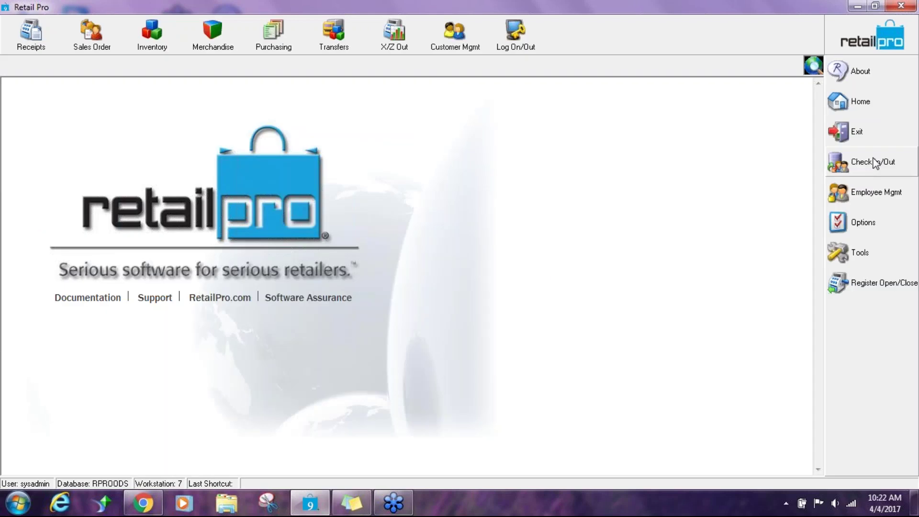
{"action": "left_click", "coordinate": [452, 43]}
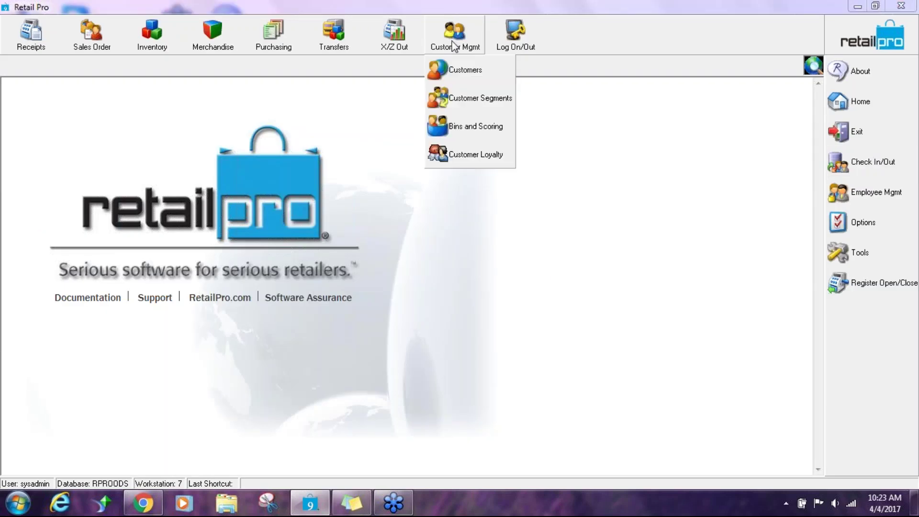
{"action": "left_click", "coordinate": [458, 76]}
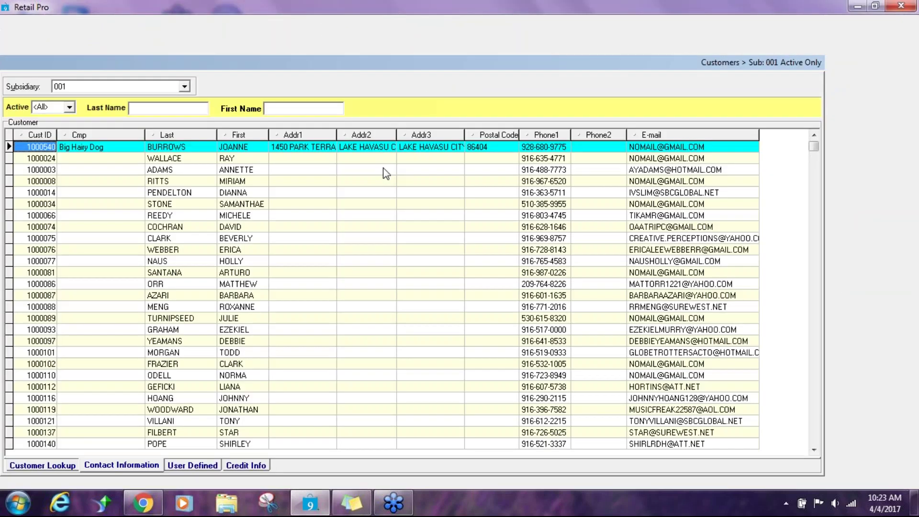
{"action": "left_click", "coordinate": [396, 33]}
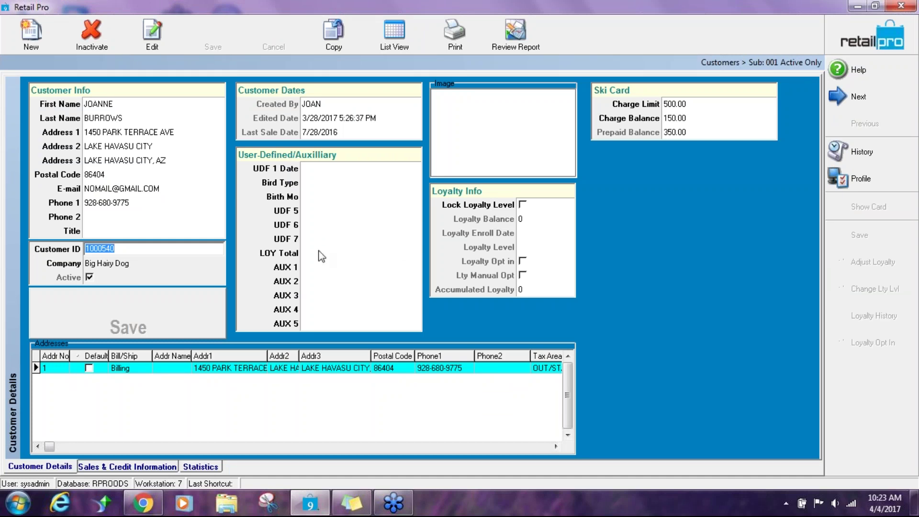
Set the customer's Birth Mo to April, save the record, and return to List View
{"action": "left_click", "coordinate": [321, 186]}
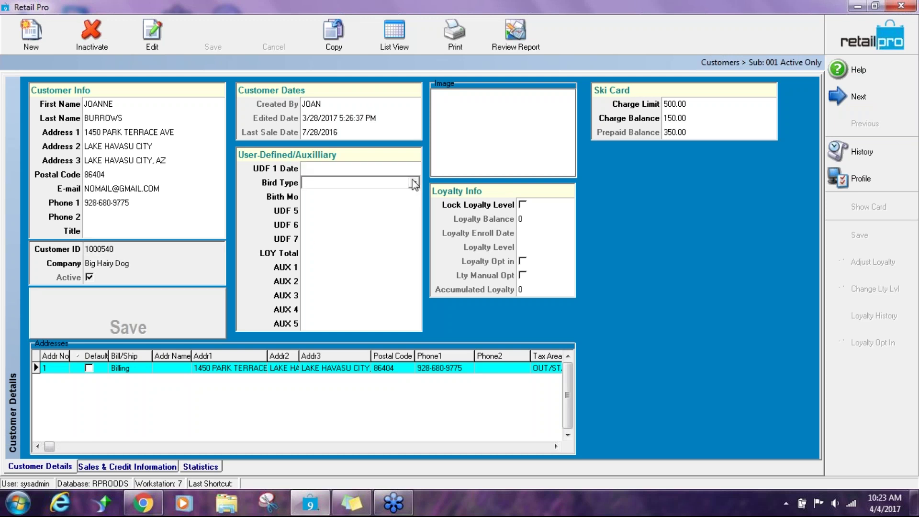
{"action": "left_click", "coordinate": [387, 197]}
{"action": "left_click", "coordinate": [414, 197]}
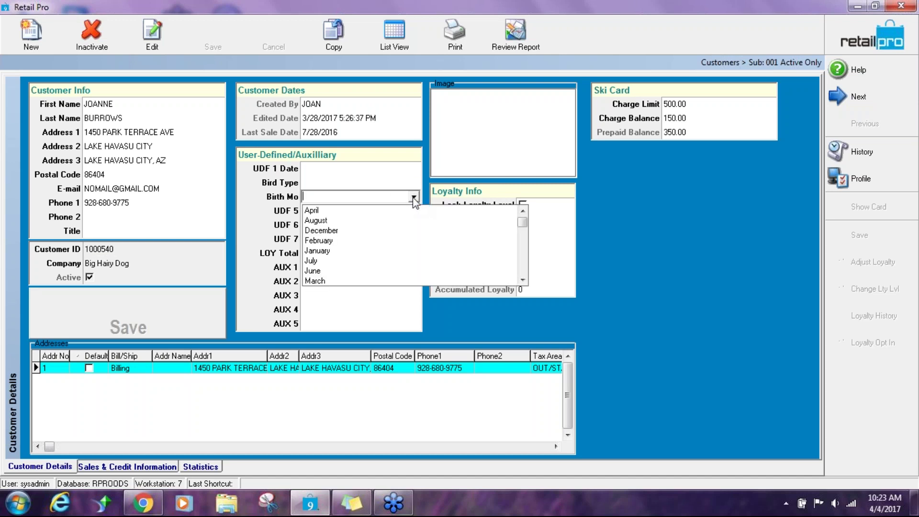
{"action": "left_click", "coordinate": [324, 213]}
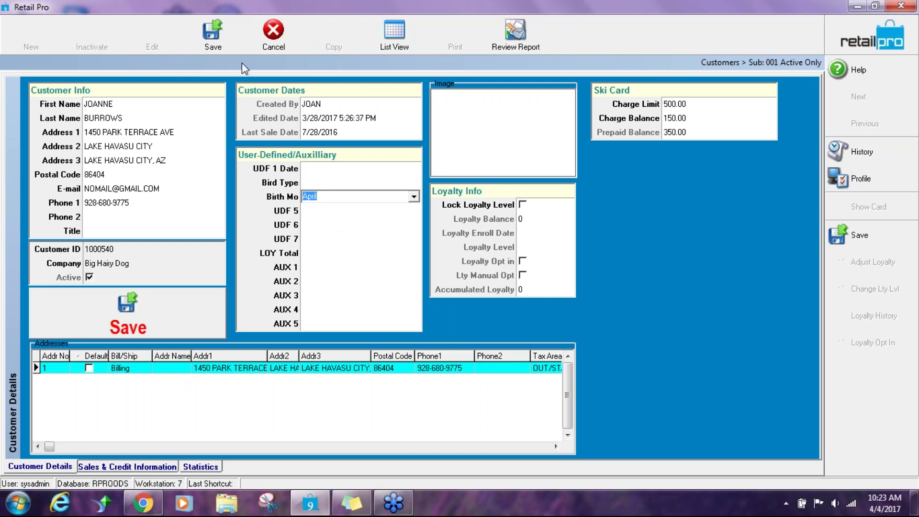
{"action": "left_click", "coordinate": [225, 32]}
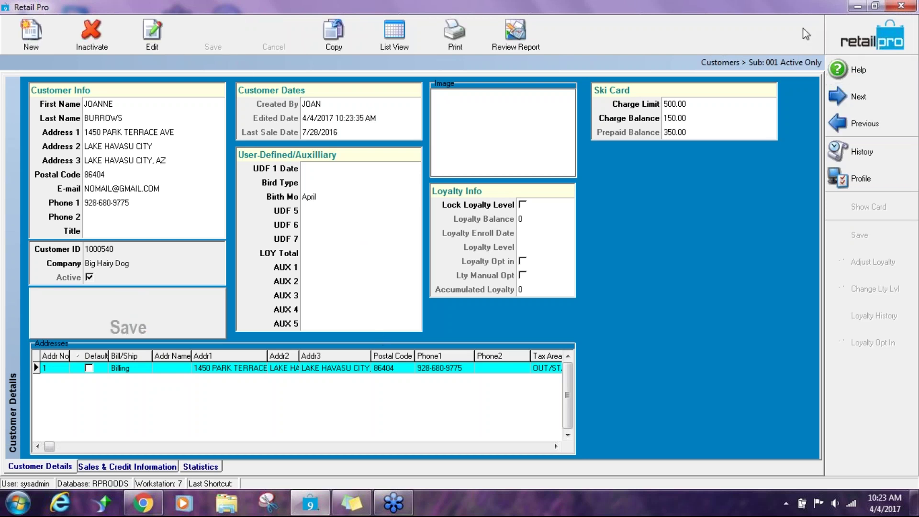
{"action": "left_click", "coordinate": [394, 32]}
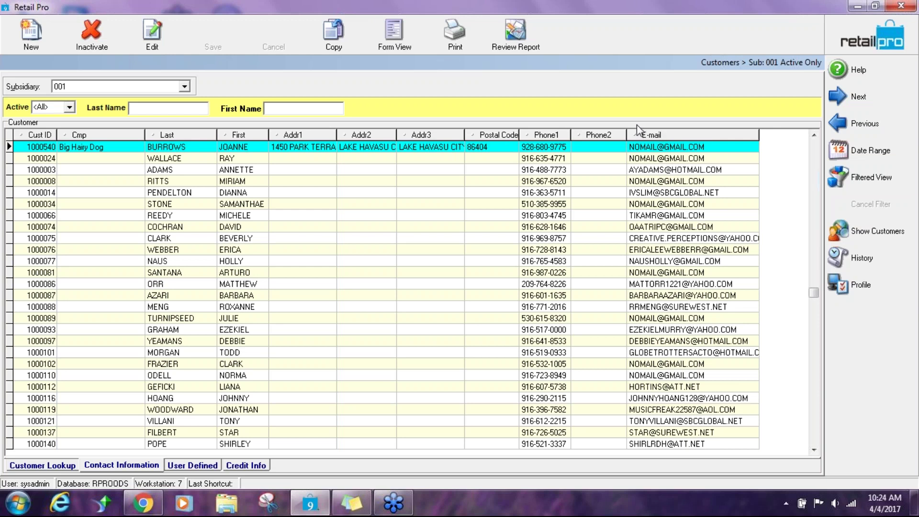
Clear all existing customer filter criteria and add Birth Mo as a filter element
{"action": "left_click", "coordinate": [857, 181]}
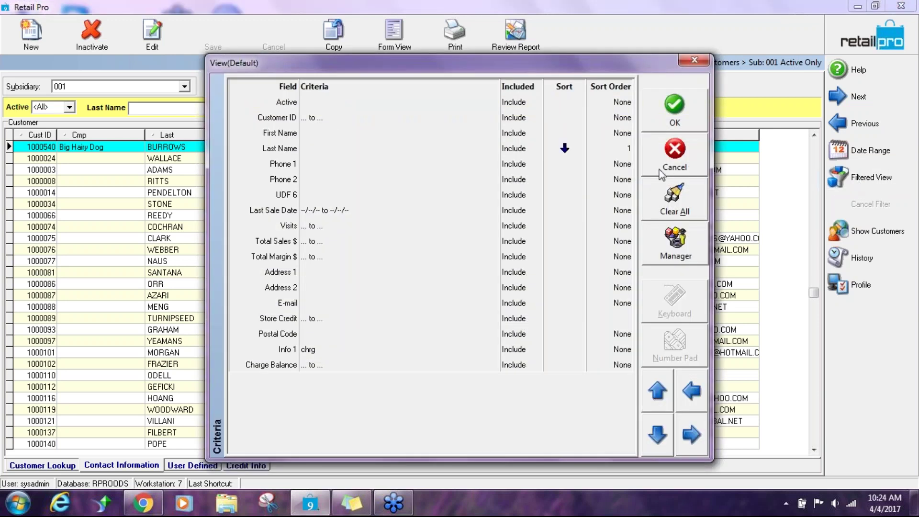
{"action": "left_click", "coordinate": [675, 204]}
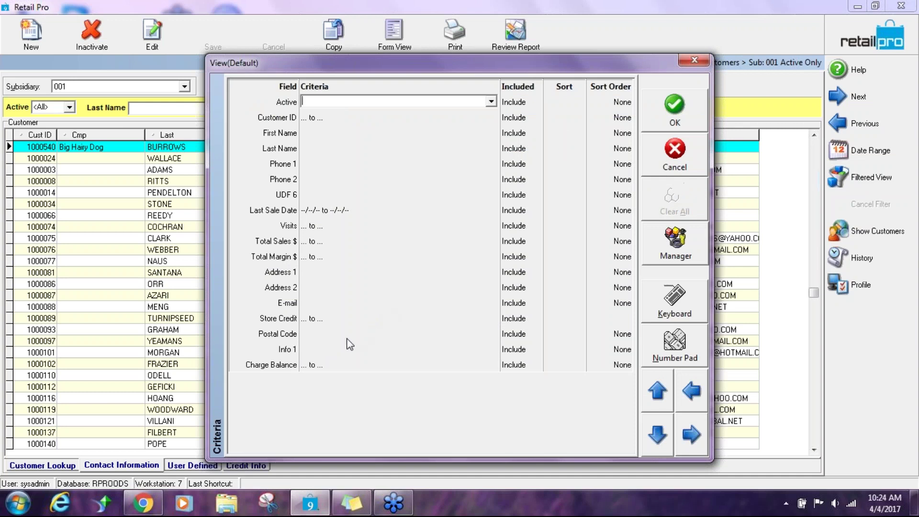
{"action": "right_click", "coordinate": [368, 246]}
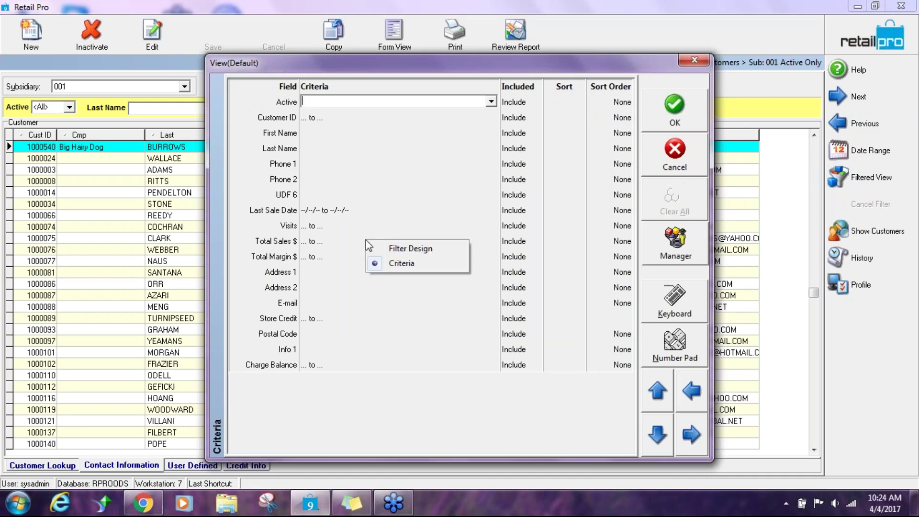
{"action": "left_click", "coordinate": [411, 250]}
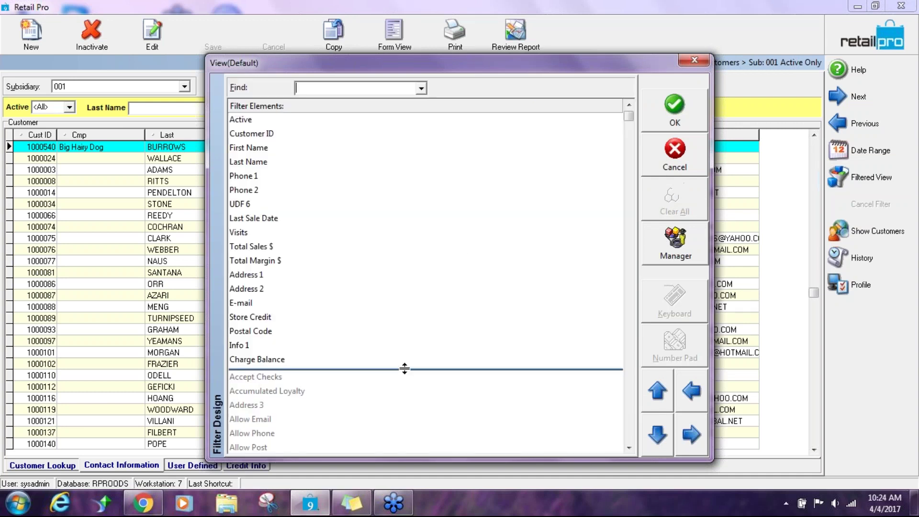
{"action": "left_click", "coordinate": [628, 422]}
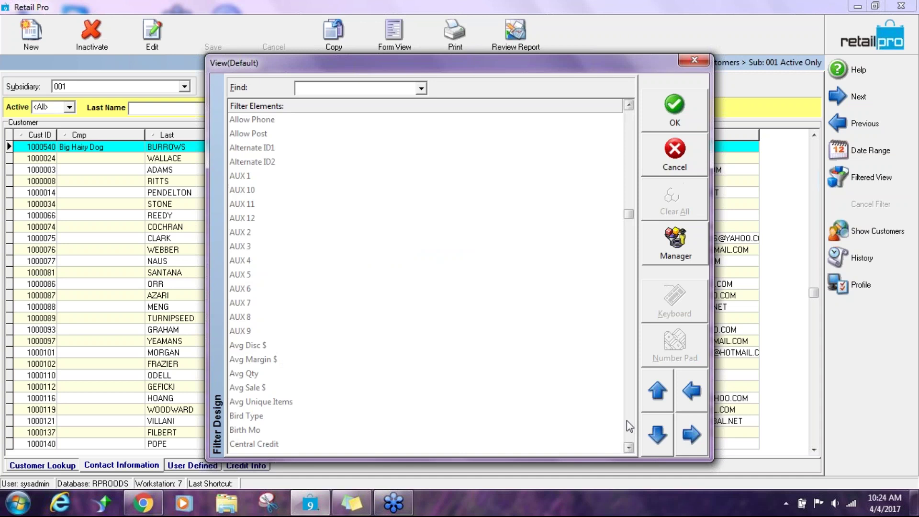
{"action": "left_click", "coordinate": [257, 427]}
{"action": "scroll", "coordinate": [257, 427], "scroll_direction": "up", "scroll_amount": 1}
Set the Birth Mo criterion to April and apply the filter
{"action": "right_click", "coordinate": [357, 315]}
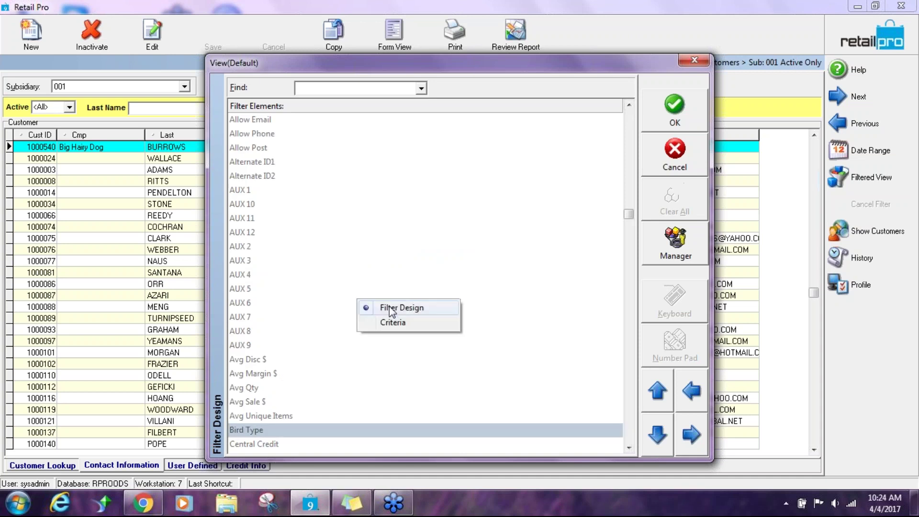
{"action": "left_click", "coordinate": [393, 323]}
{"action": "left_click", "coordinate": [320, 380]}
{"action": "left_click", "coordinate": [491, 383]}
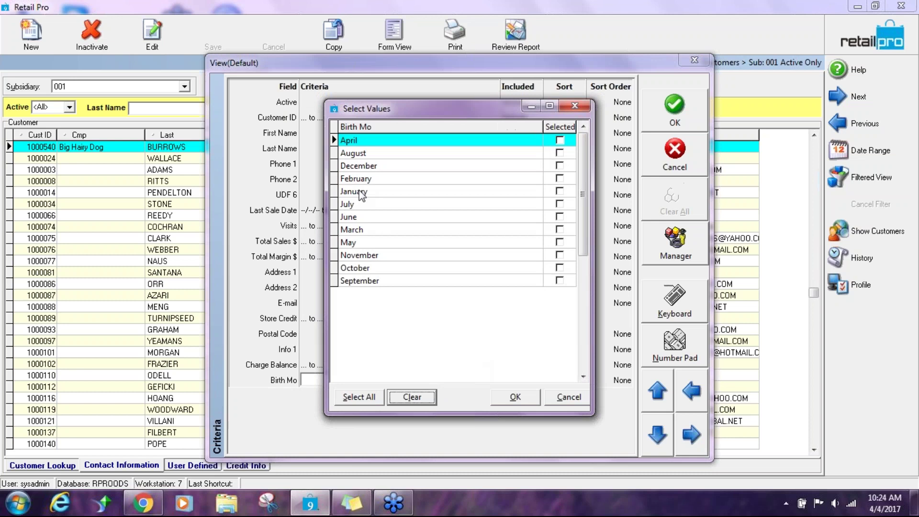
{"action": "left_click", "coordinate": [560, 140]}
{"action": "left_click", "coordinate": [515, 397]}
{"action": "left_click", "coordinate": [685, 126]}
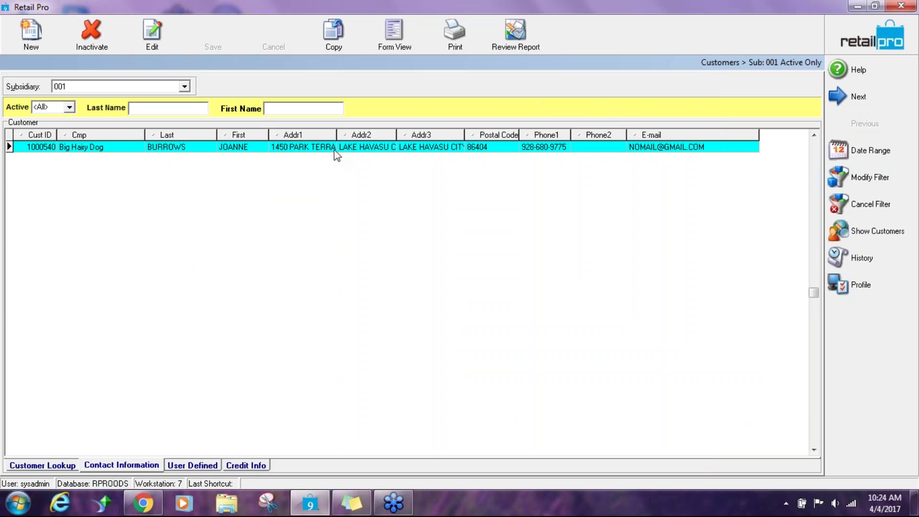
Check the export options without exporting, then cancel the April Birth Mo filter
{"action": "right_click", "coordinate": [315, 146]}
{"action": "mouse_move", "coordinate": [362, 220]}
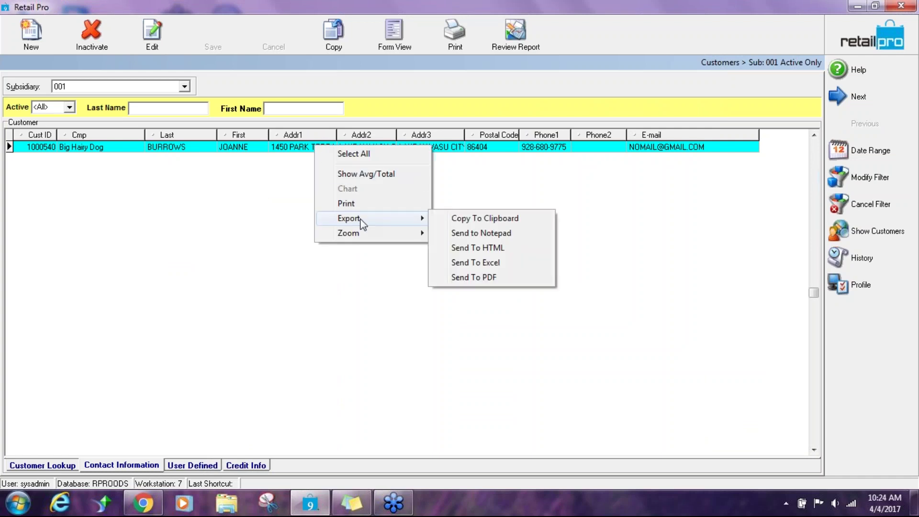
{"action": "left_click", "coordinate": [752, 208]}
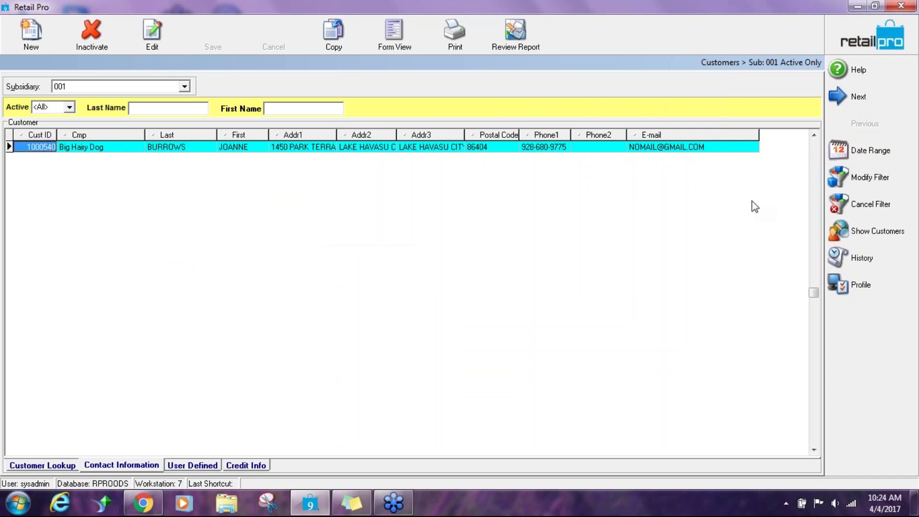
{"action": "left_click", "coordinate": [864, 207]}
Select all 534 customer rows, send them to Excel, then clear the selection
{"action": "right_click", "coordinate": [354, 269]}
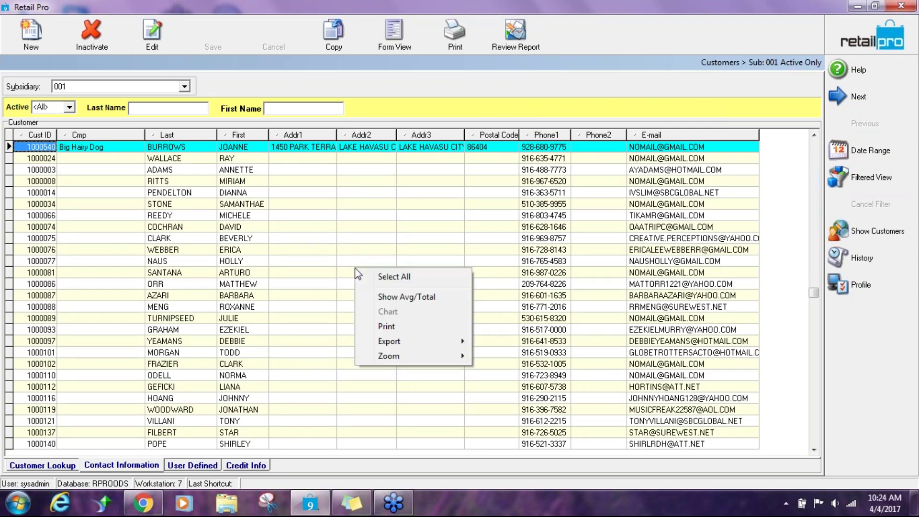
{"action": "left_click", "coordinate": [413, 280]}
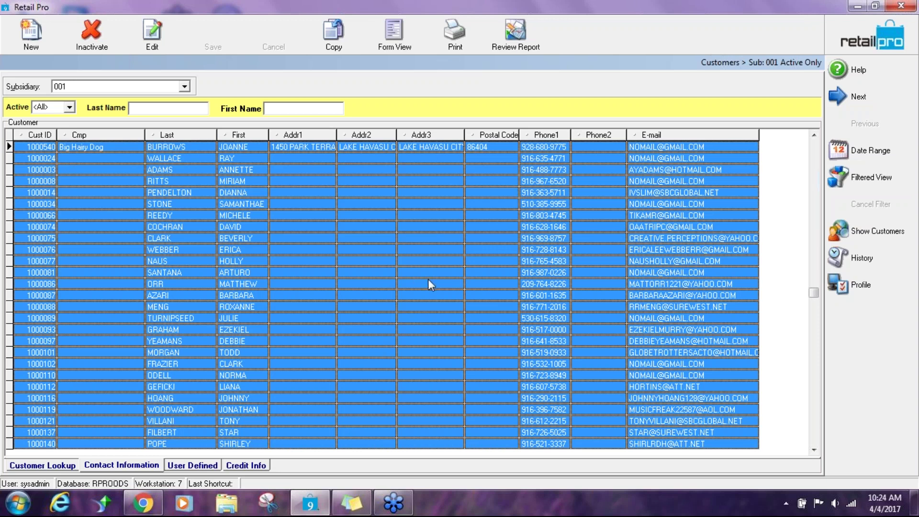
{"action": "right_click", "coordinate": [355, 269]}
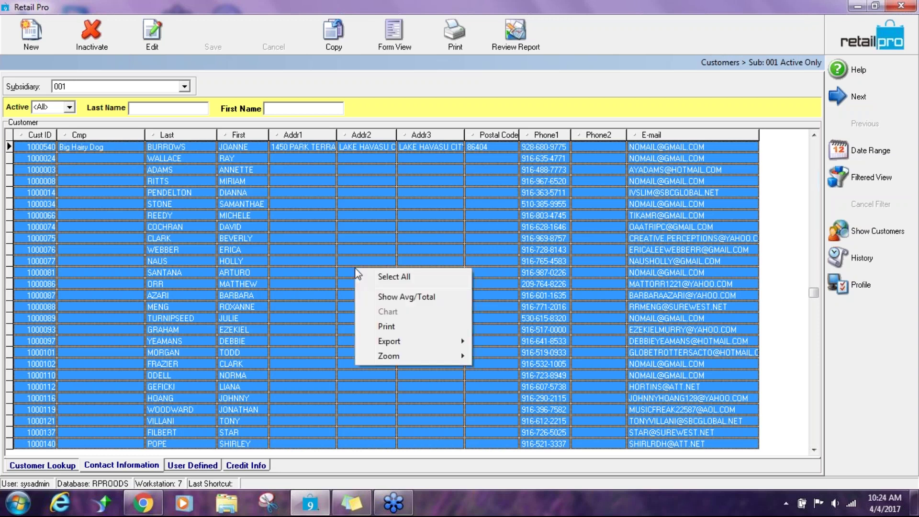
{"action": "mouse_move", "coordinate": [415, 345]}
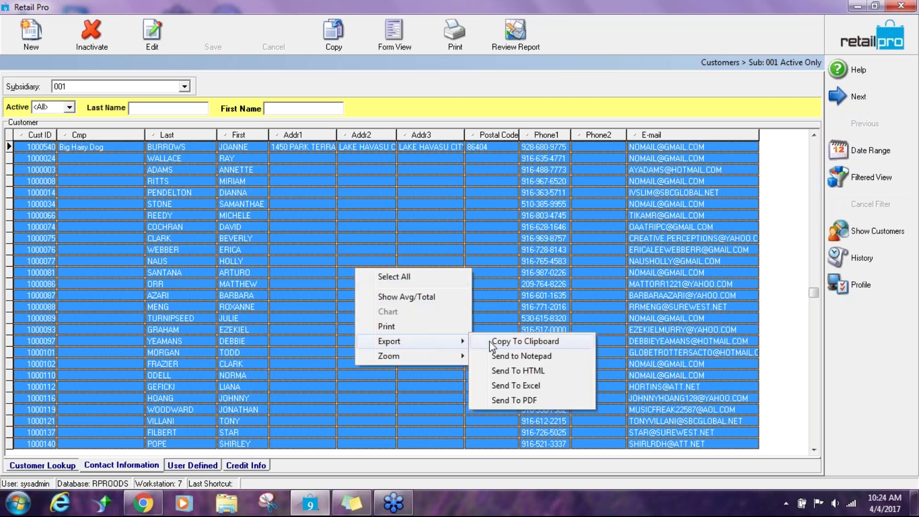
{"action": "left_click", "coordinate": [503, 384]}
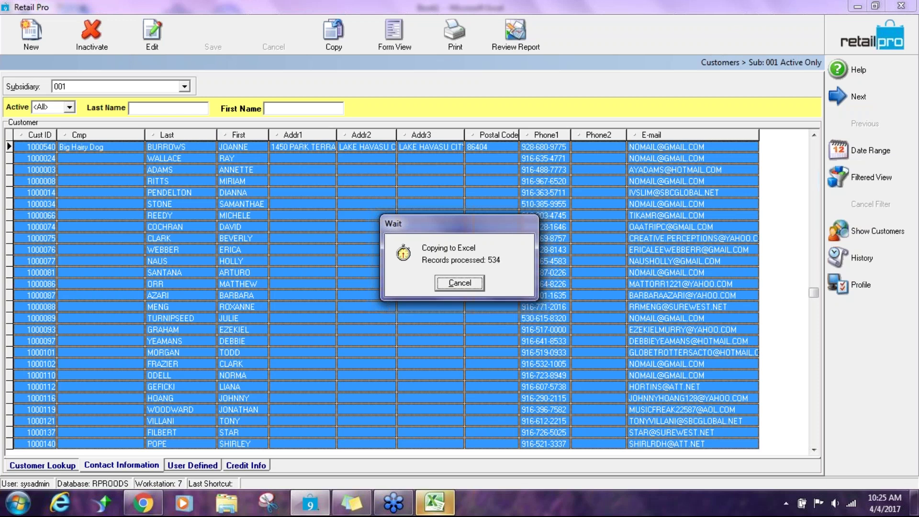
{"action": "left_click", "coordinate": [468, 282]}
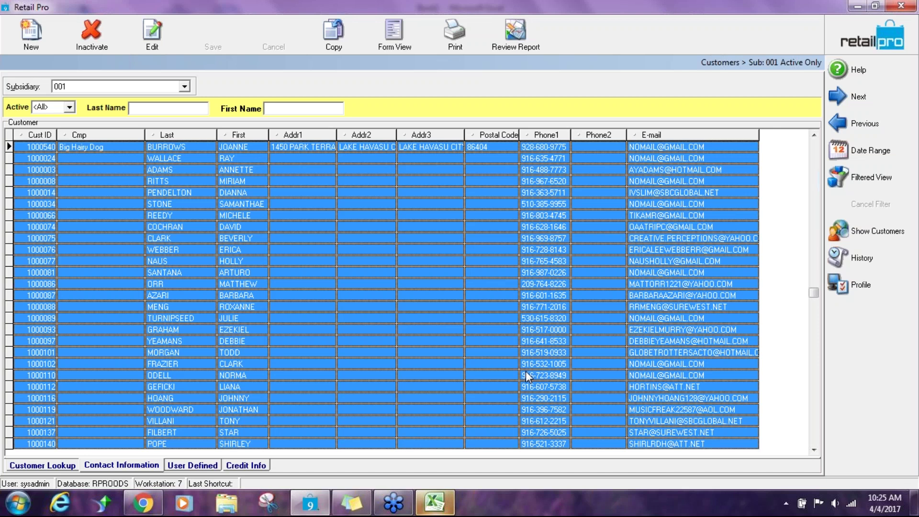
{"action": "left_click", "coordinate": [462, 316]}
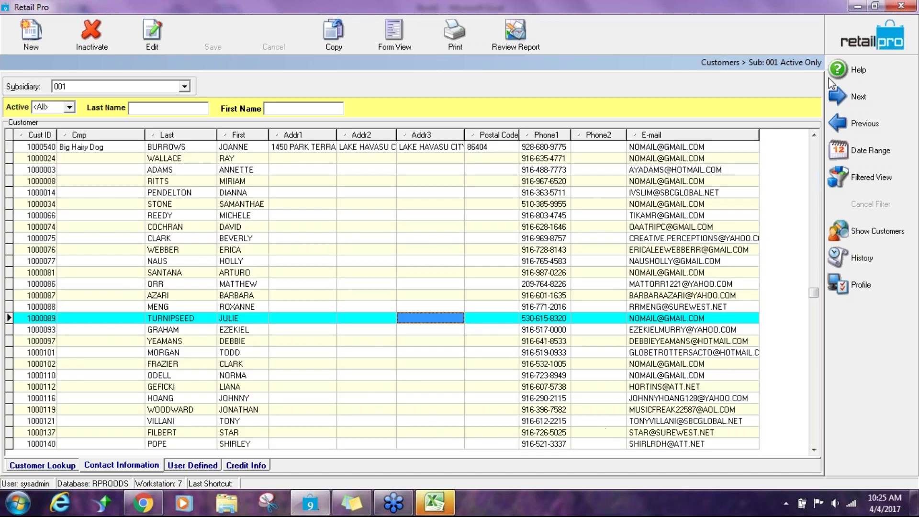
Return home, reopen the customer records screen and dismiss its grid menu
{"action": "left_click", "coordinate": [844, 43]}
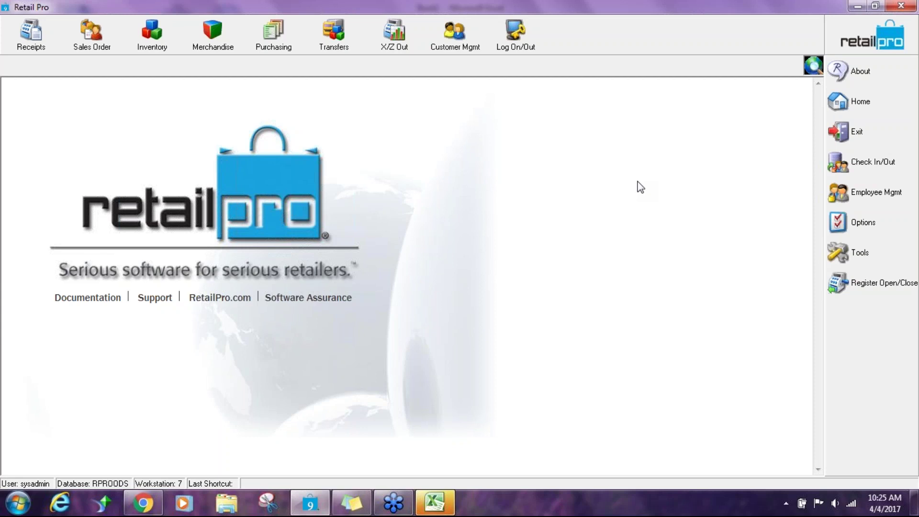
{"action": "left_click", "coordinate": [472, 35]}
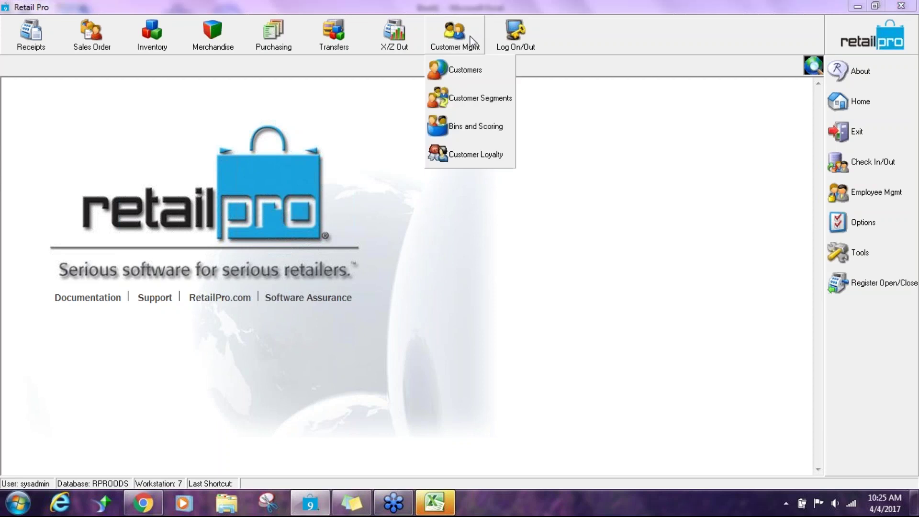
{"action": "left_click", "coordinate": [467, 73]}
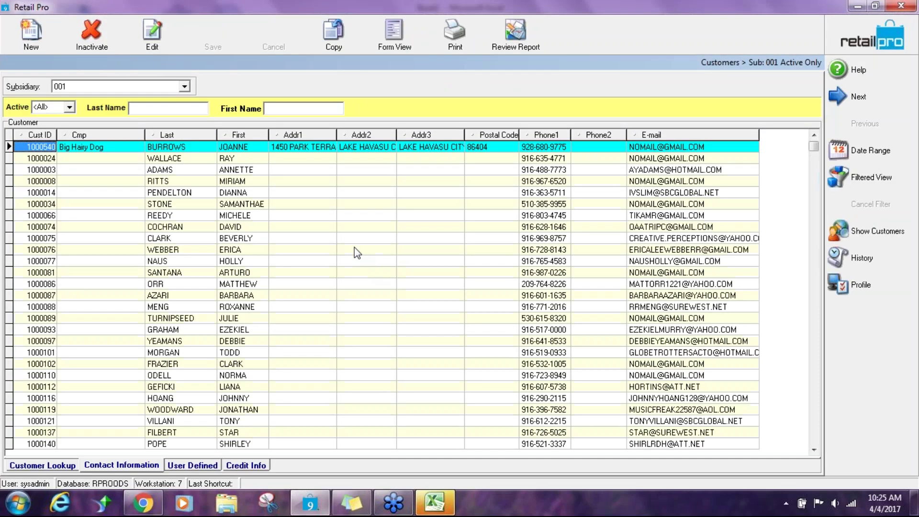
{"action": "right_click", "coordinate": [355, 251]}
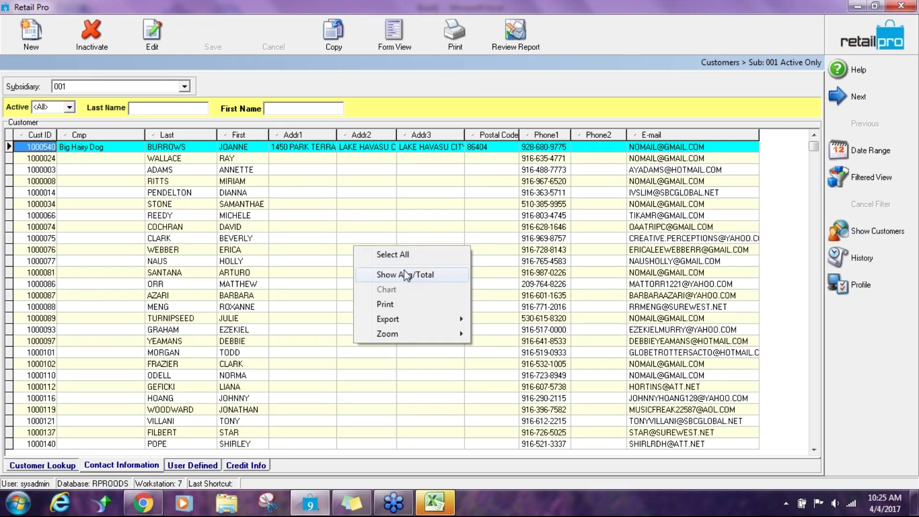
{"action": "left_click", "coordinate": [416, 174]}
Go to the Home screen and open Customer Mgmt > Bins and Scoring
{"action": "left_click", "coordinate": [849, 47]}
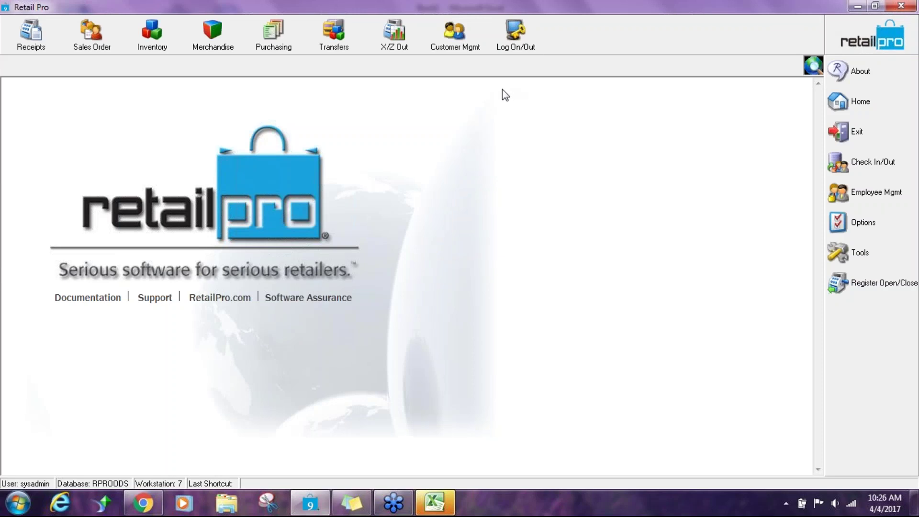
{"action": "left_click", "coordinate": [467, 41]}
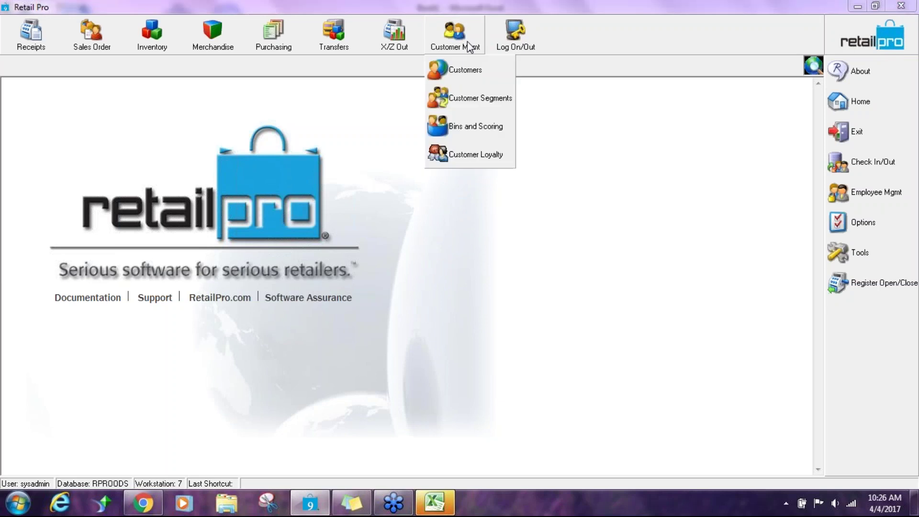
{"action": "left_click", "coordinate": [470, 128]}
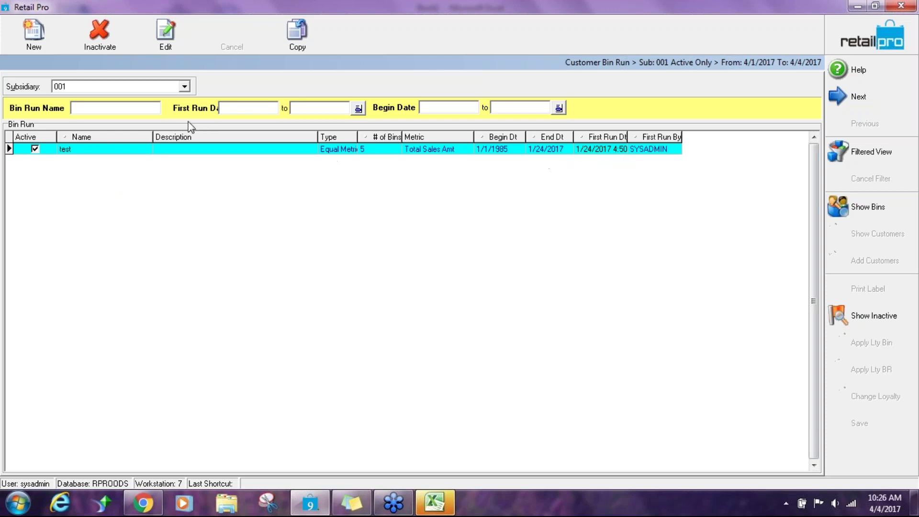
Create a new bin run from the Customer Bin Run toolbar
{"action": "left_click", "coordinate": [35, 32]}
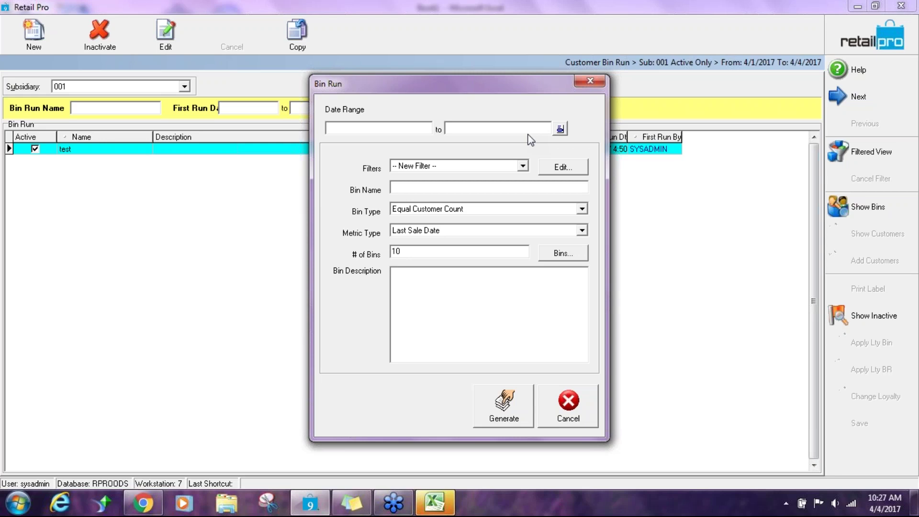
Accept an Undefined date range and open the bin run's filter editor
{"action": "left_click", "coordinate": [561, 129]}
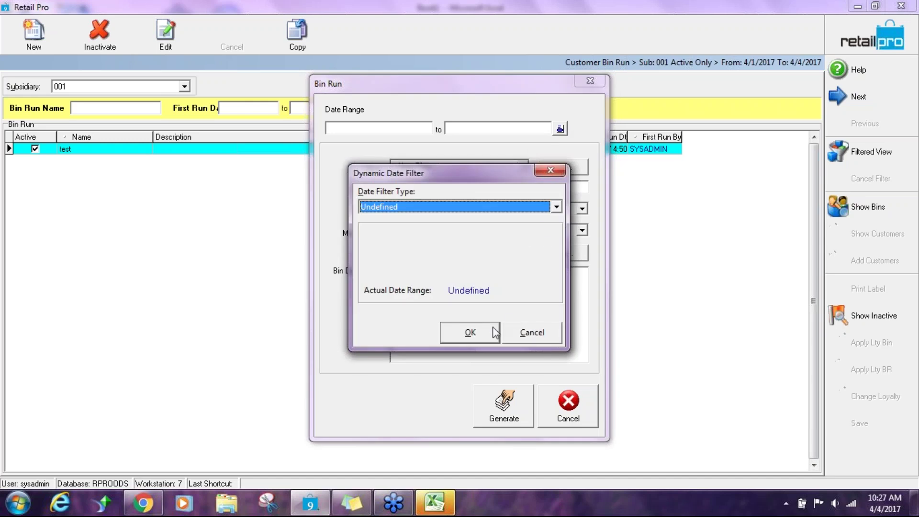
{"action": "left_click", "coordinate": [472, 335]}
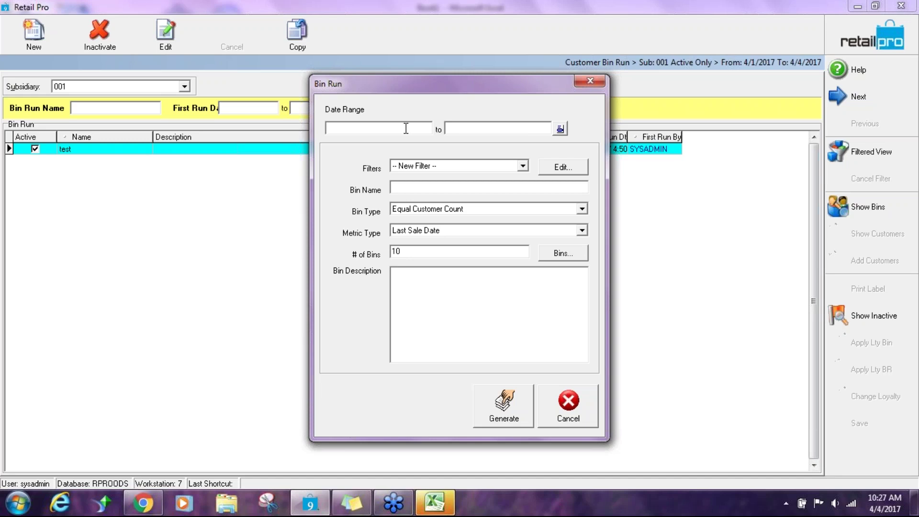
{"action": "left_click", "coordinate": [560, 168]}
{"action": "right_click", "coordinate": [409, 166]}
Add Birth Mo, ReceiptItem_Description1, ReceiptItem_Description2 and ReceiptItem_DCS as filter elements
{"action": "left_click", "coordinate": [442, 173]}
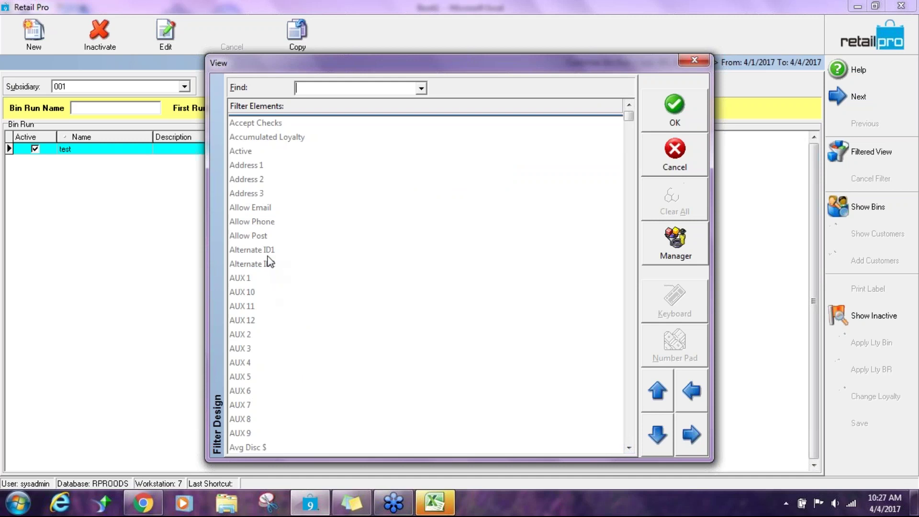
{"action": "left_click", "coordinate": [630, 416]}
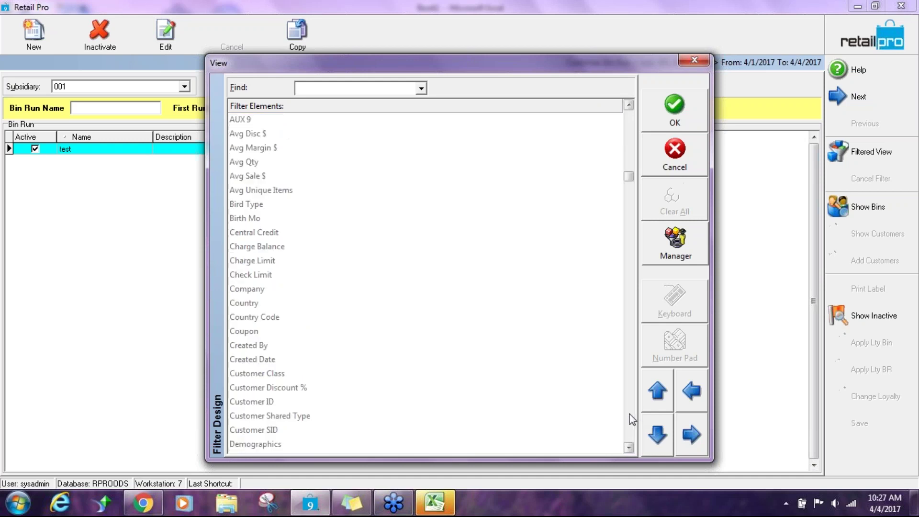
{"action": "left_click", "coordinate": [241, 218]}
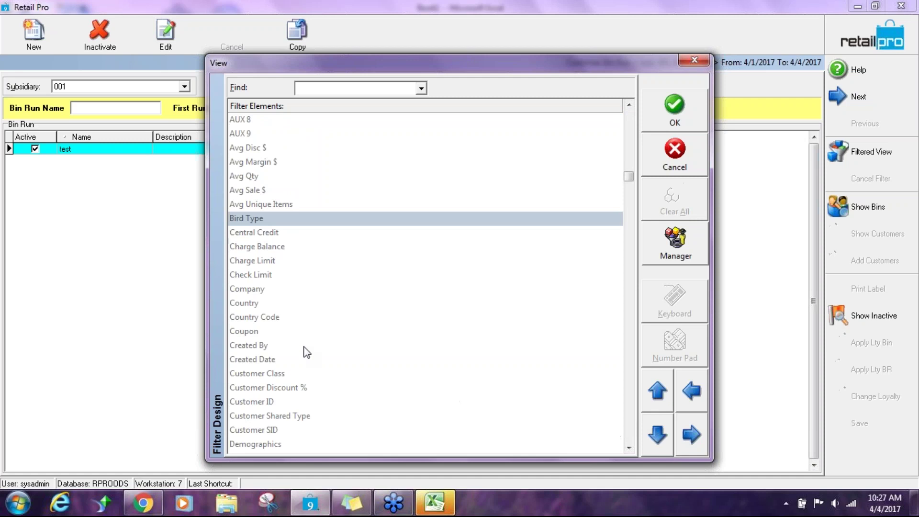
{"action": "left_click", "coordinate": [630, 413]}
{"action": "left_click", "coordinate": [631, 413]}
{"action": "left_click", "coordinate": [630, 413]}
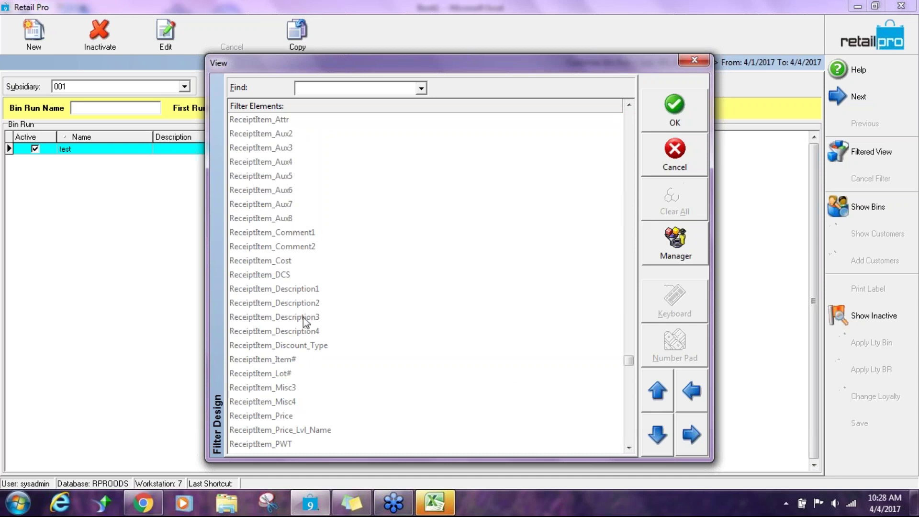
{"action": "double_click", "coordinate": [298, 292]}
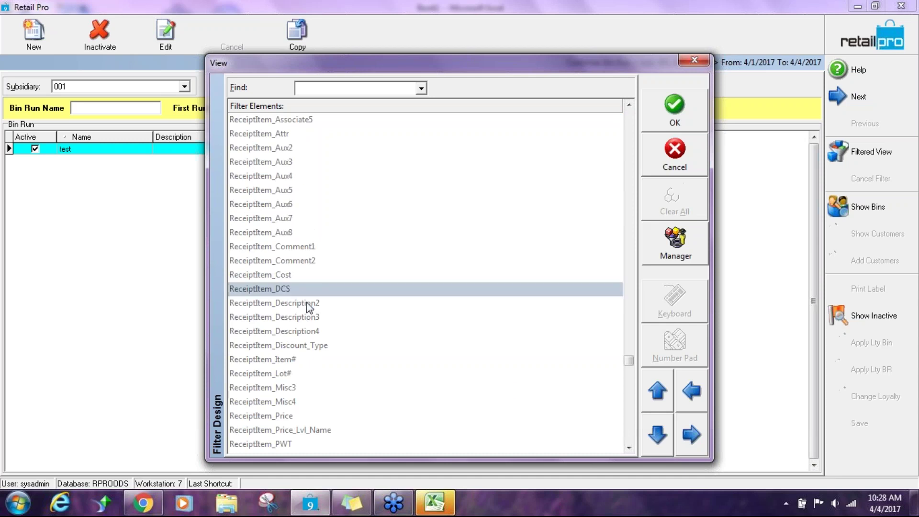
{"action": "double_click", "coordinate": [306, 302]}
{"action": "double_click", "coordinate": [278, 303]}
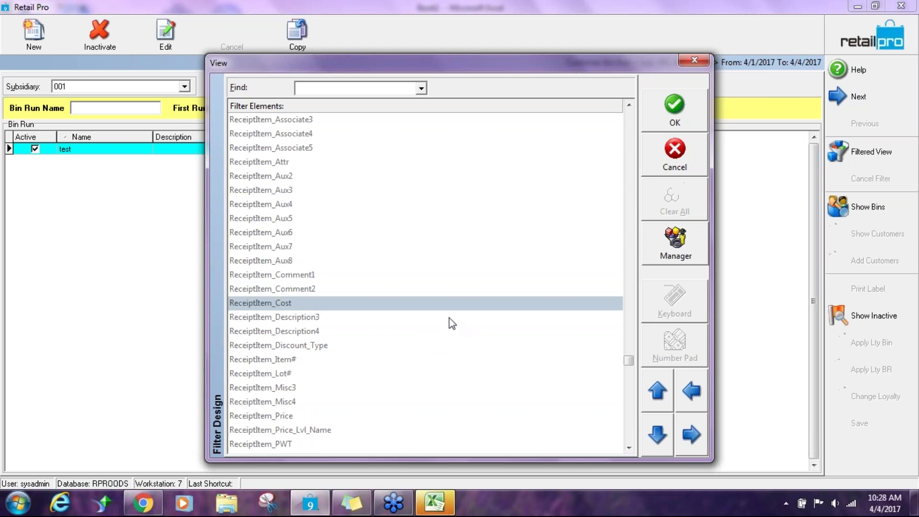
Return to the criteria grid, close the filter, and name the bin run 'Training'
{"action": "right_click", "coordinate": [449, 238]}
{"action": "left_click", "coordinate": [479, 255]}
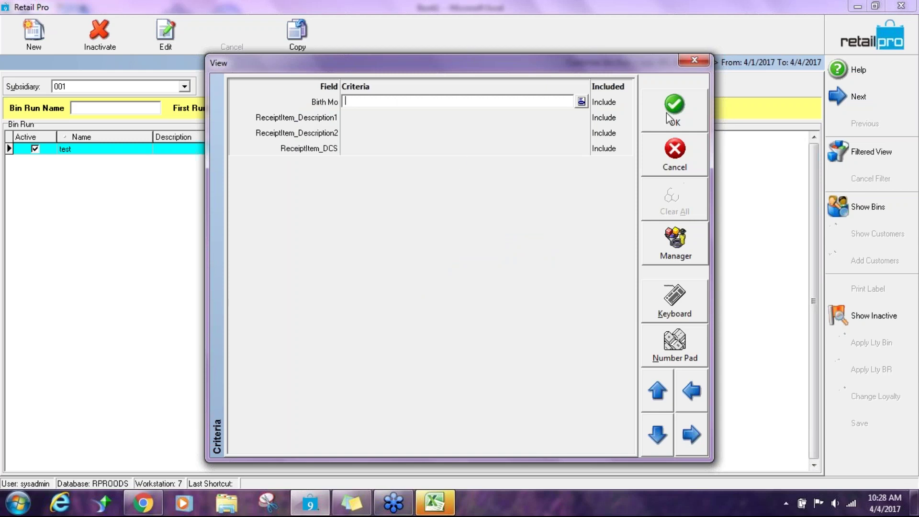
{"action": "left_click", "coordinate": [671, 156]}
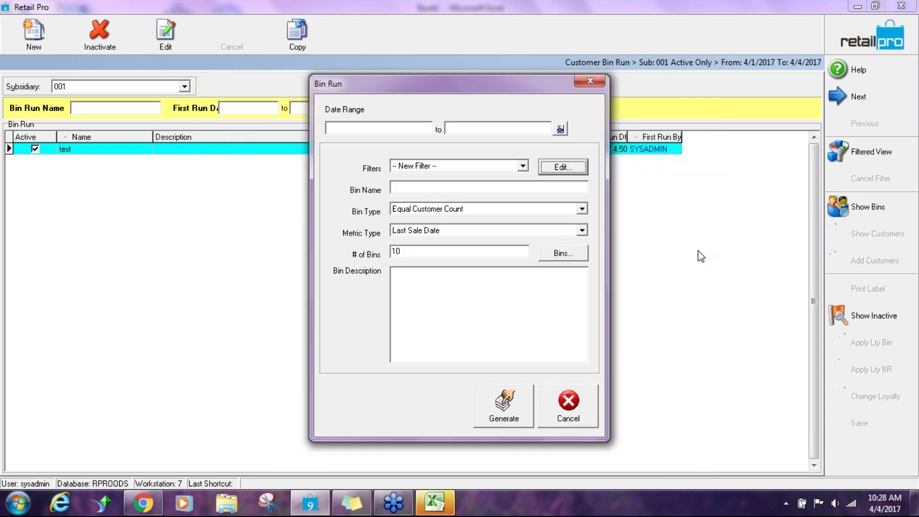
{"action": "left_click", "coordinate": [422, 186]}
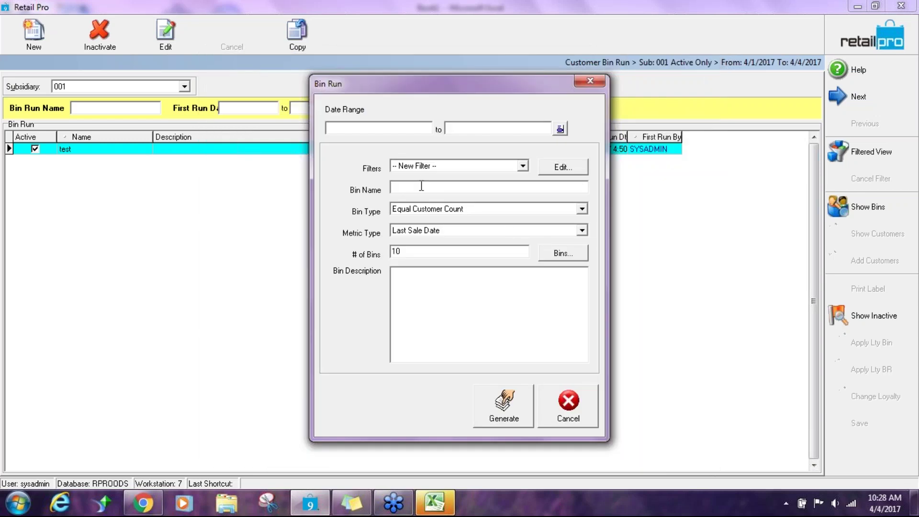
{"action": "type", "text": "Training"}
{"action": "left_click", "coordinate": [582, 211]}
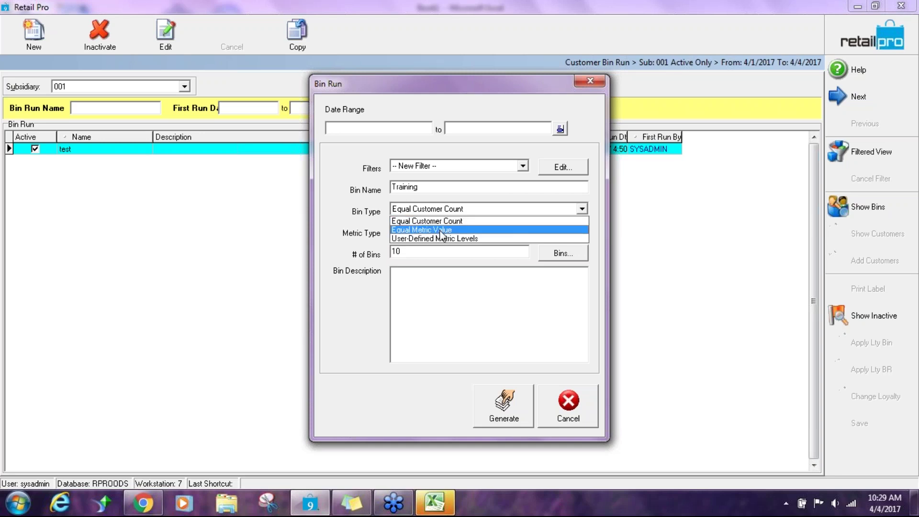
Set Bin Type to Equal Metric Value, Metric Type to Total Sales $, and # of Bins to 5
{"action": "left_click", "coordinate": [441, 231]}
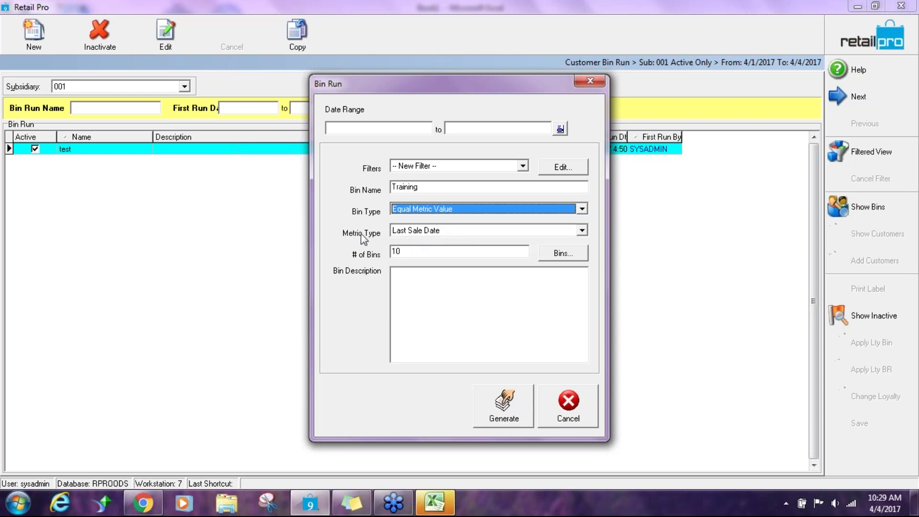
{"action": "left_click", "coordinate": [582, 231]}
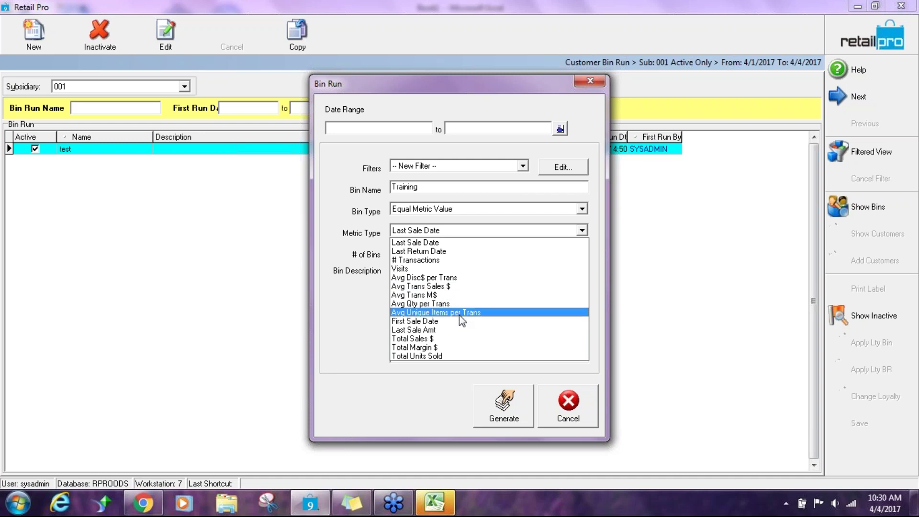
{"action": "left_click", "coordinate": [452, 340]}
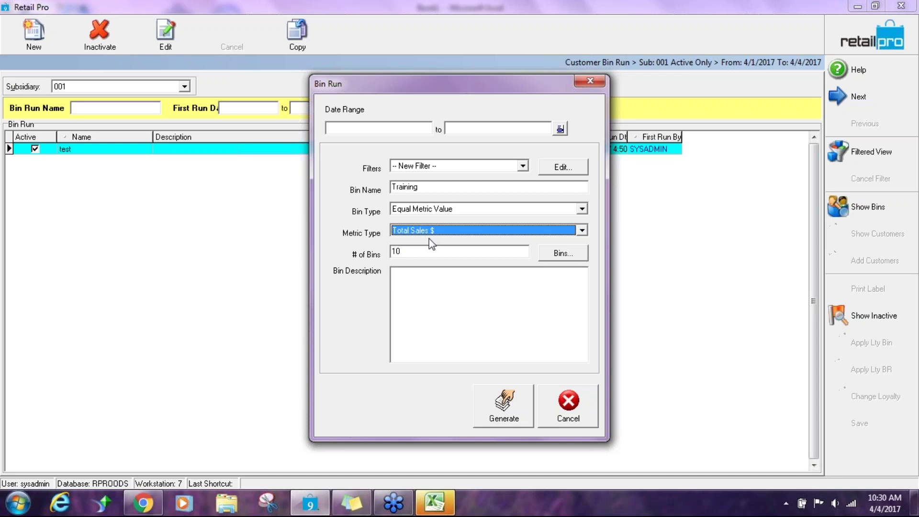
{"action": "left_click", "coordinate": [412, 251]}
{"action": "left_click_drag", "start_coordinate": [411, 252], "coordinate": [376, 256]}
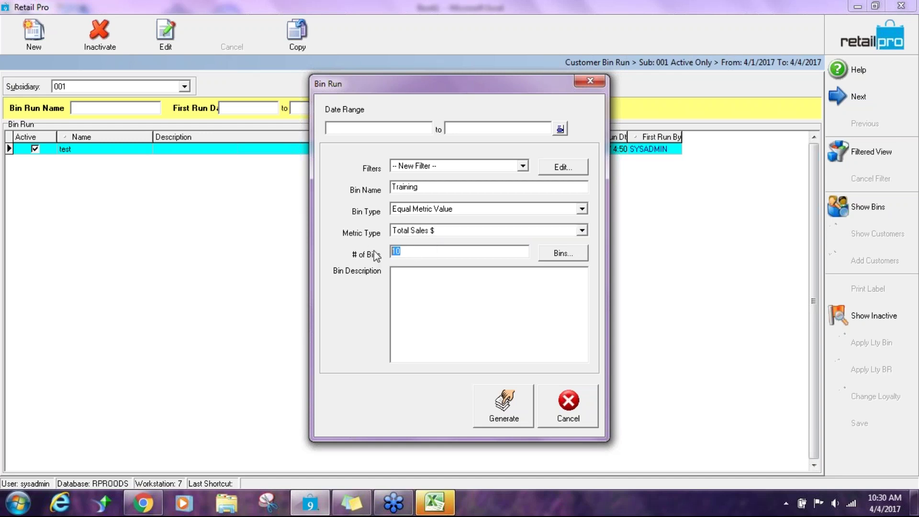
{"action": "type", "text": "5"}
{"action": "left_click", "coordinate": [420, 290]}
{"action": "left_click_drag", "start_coordinate": [464, 82], "coordinate": [780, 105]}
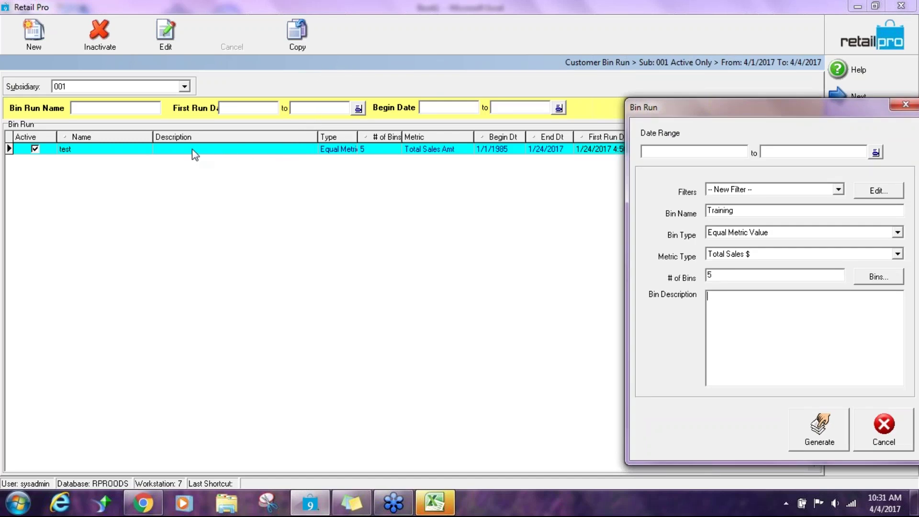
{"action": "left_click_drag", "start_coordinate": [748, 111], "coordinate": [365, 48]}
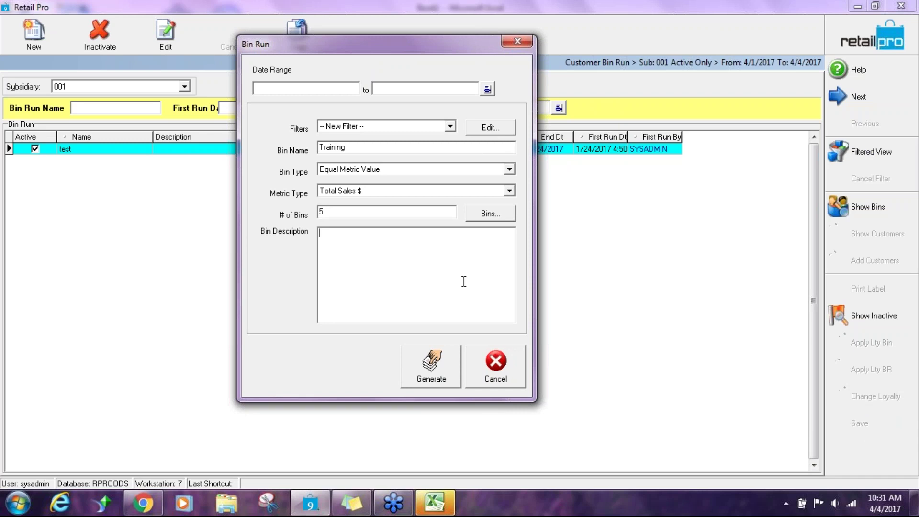
Generate the Training run, show its five bins, and select Bin #2 with 12 customers
{"action": "left_click", "coordinate": [430, 364]}
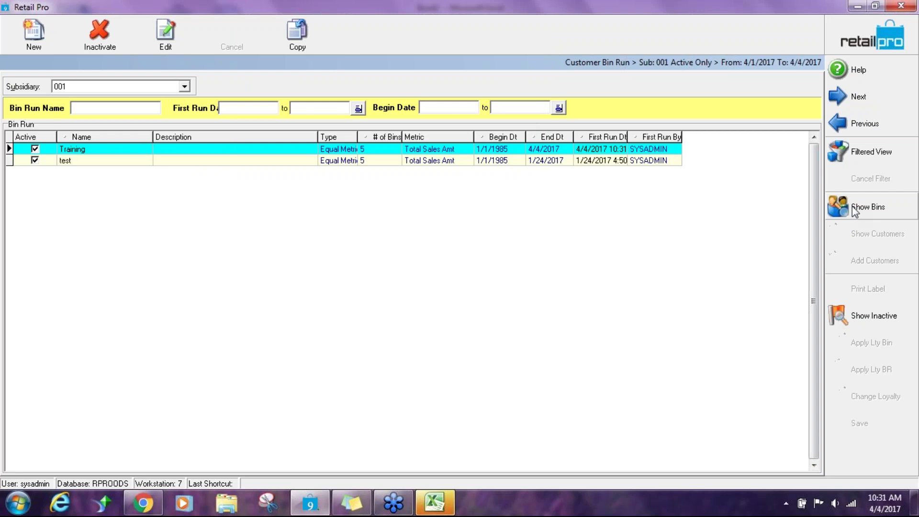
{"action": "left_click", "coordinate": [883, 215]}
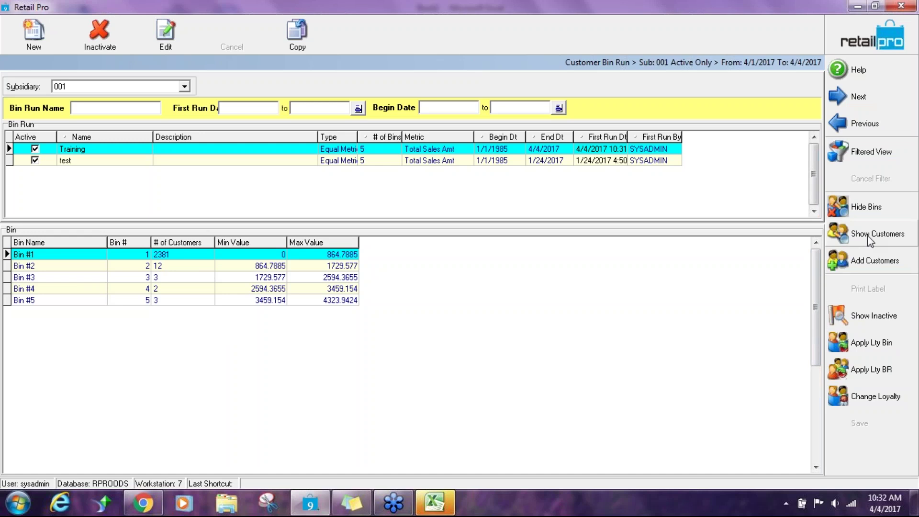
{"action": "left_click", "coordinate": [179, 267]}
List Bin #2's 12 customers with sales columns and enlarge the list to show all rows
{"action": "left_click", "coordinate": [879, 234]}
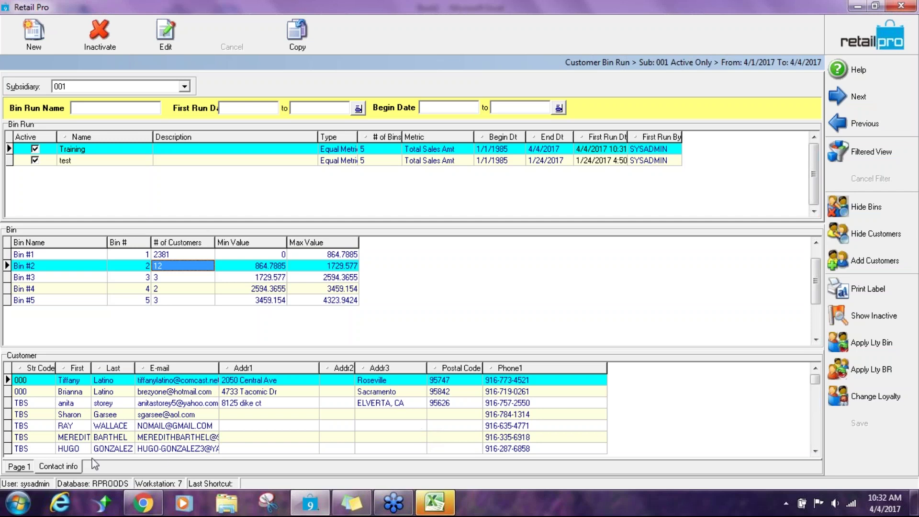
{"action": "left_click", "coordinate": [25, 467]}
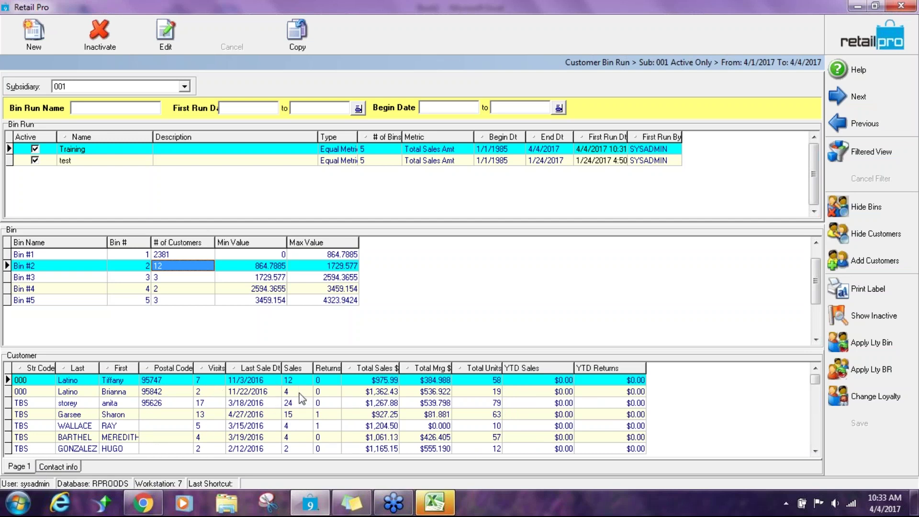
{"action": "left_click", "coordinate": [297, 415]}
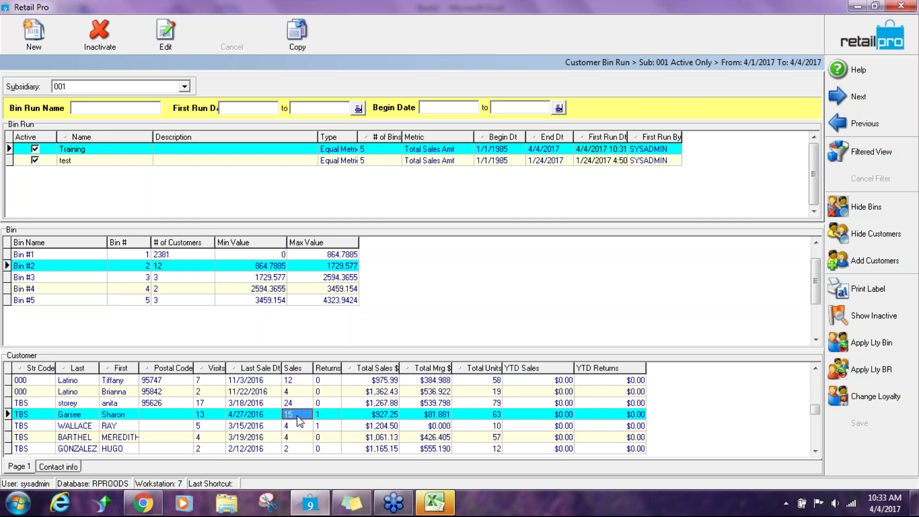
{"action": "left_click", "coordinate": [298, 405]}
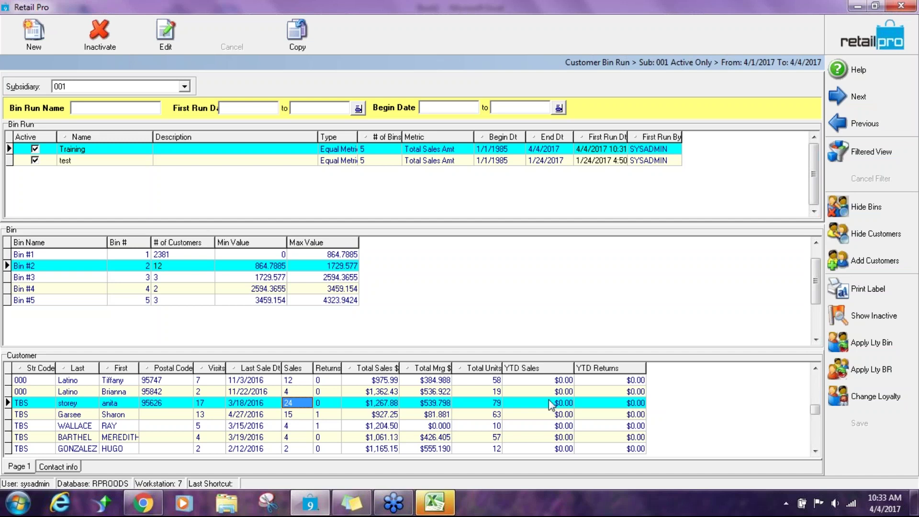
{"action": "left_click_drag", "start_coordinate": [311, 352], "coordinate": [317, 288]}
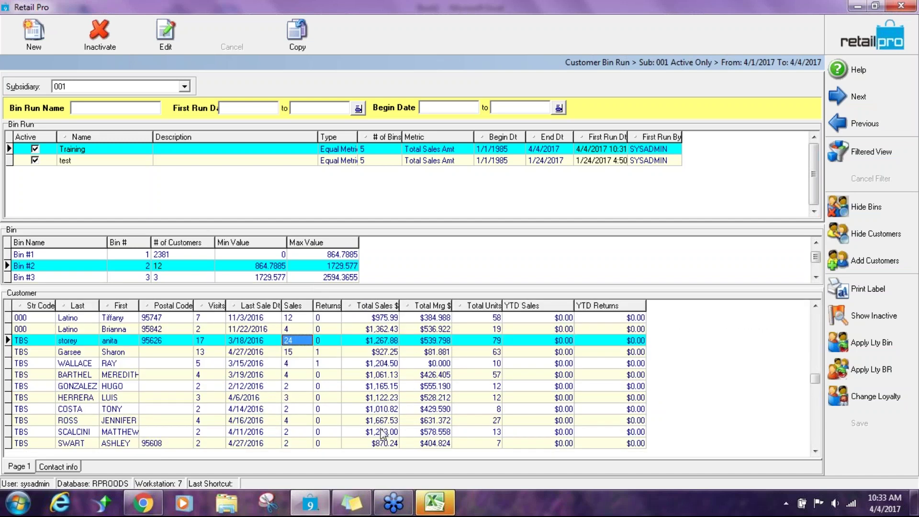
Select all 12 customers, review the Export submenu, then show the Contact info tab
{"action": "right_click", "coordinate": [157, 384]}
{"action": "left_click", "coordinate": [204, 388]}
{"action": "right_click", "coordinate": [183, 381]}
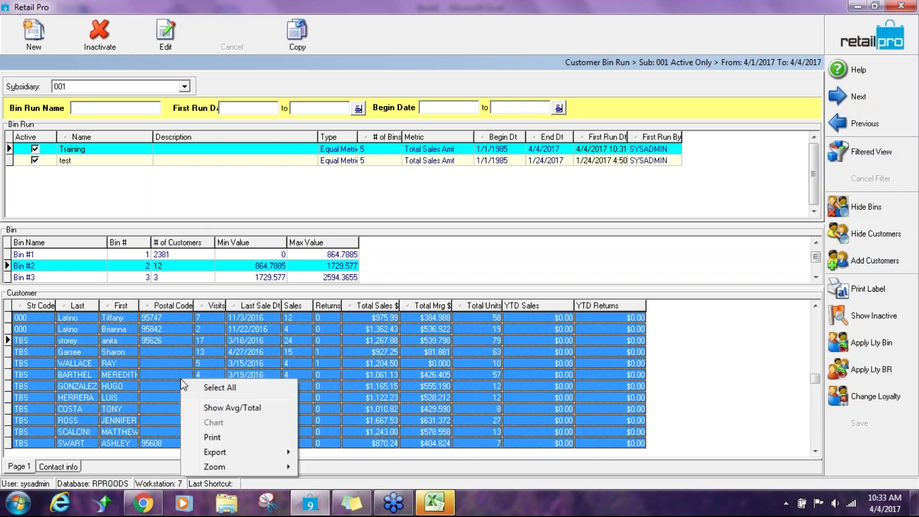
{"action": "mouse_move", "coordinate": [220, 454]}
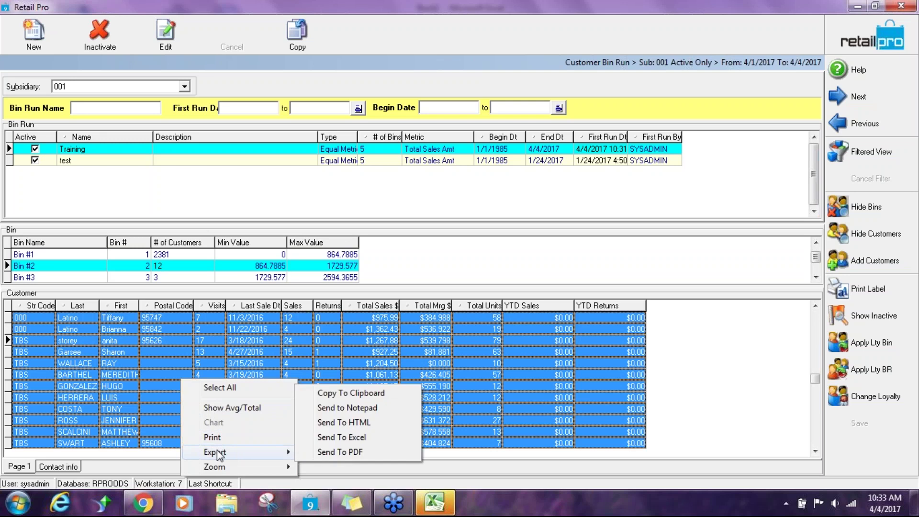
{"action": "left_click", "coordinate": [343, 345]}
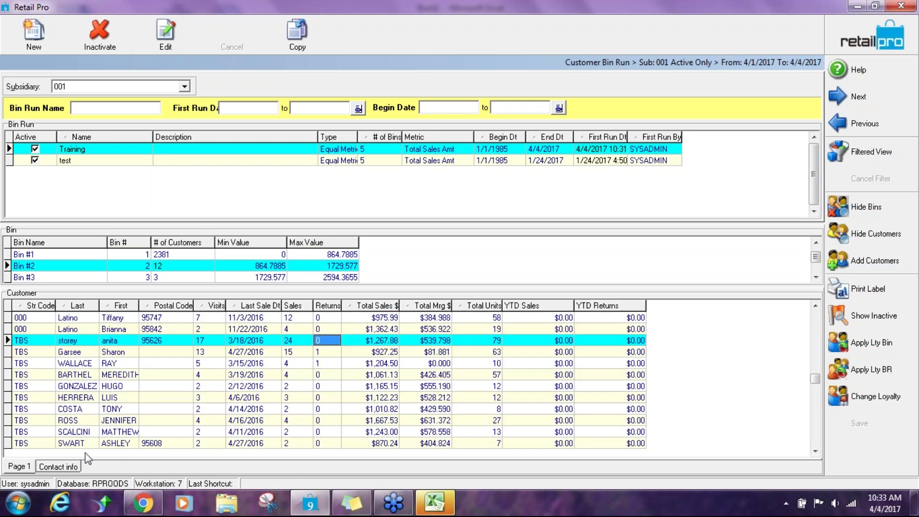
{"action": "left_click", "coordinate": [73, 468]}
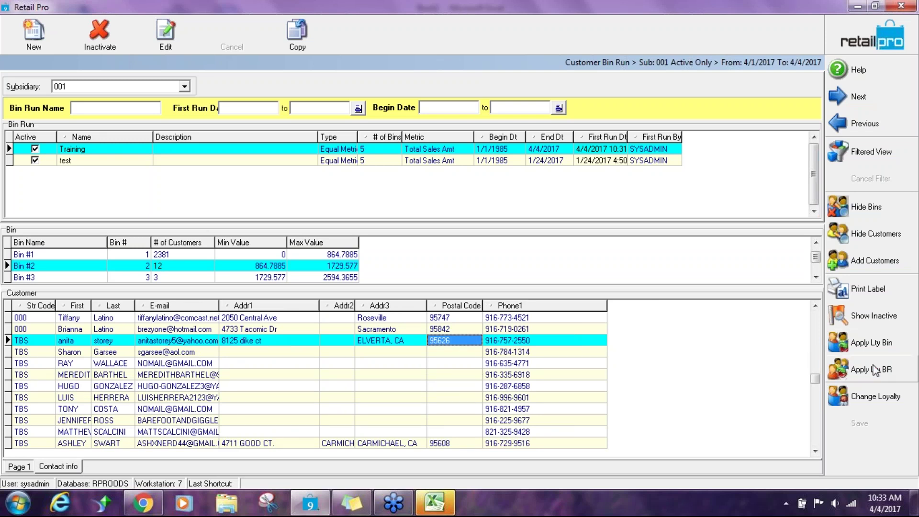
Start a mailing label print using the Avery 8160 (3 across) layout
{"action": "left_click", "coordinate": [869, 293]}
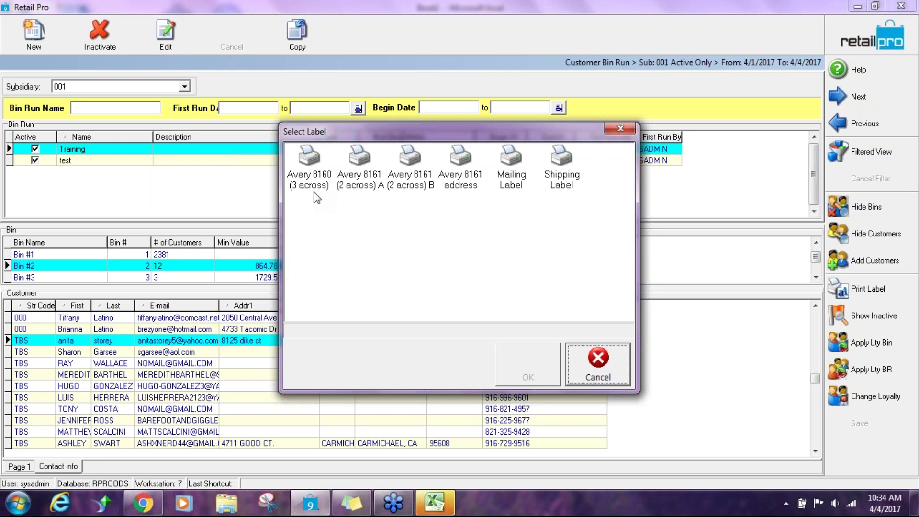
{"action": "left_click", "coordinate": [321, 173]}
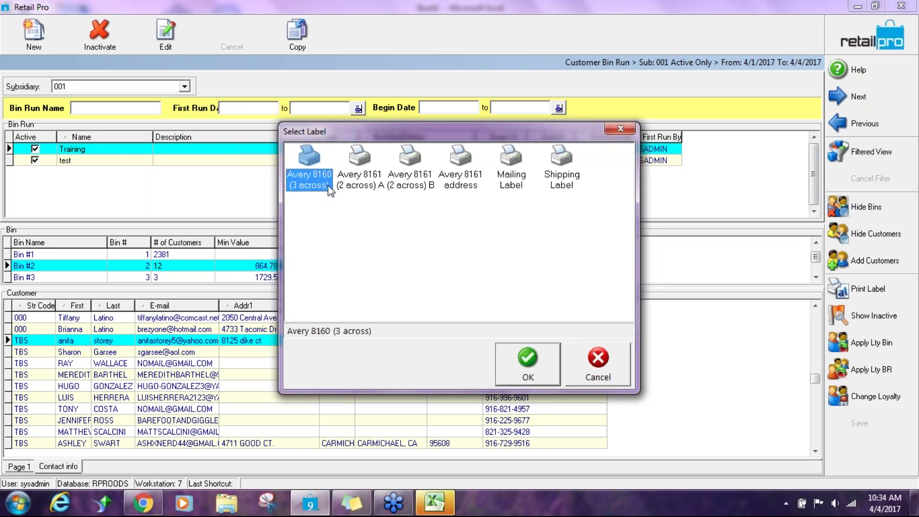
{"action": "left_click", "coordinate": [517, 361]}
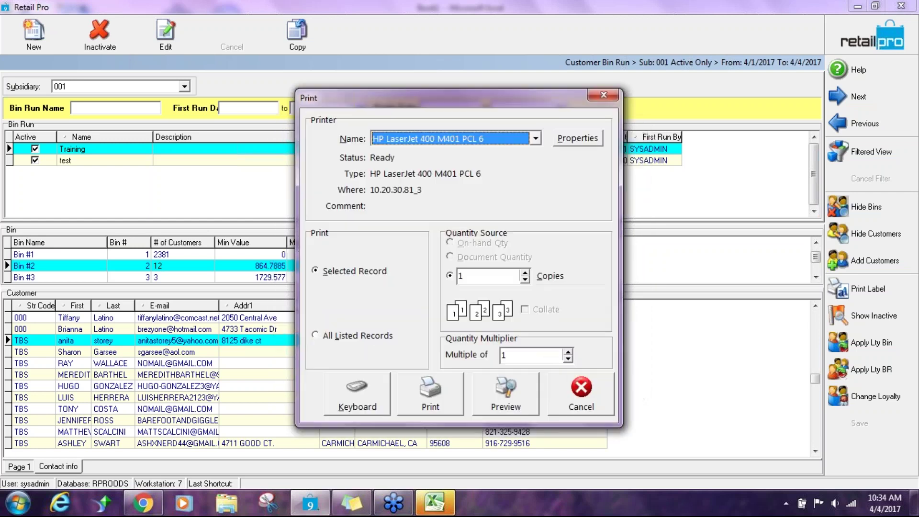
Preview labels for All Listed Records, then close the preview without saving
{"action": "left_click", "coordinate": [356, 336]}
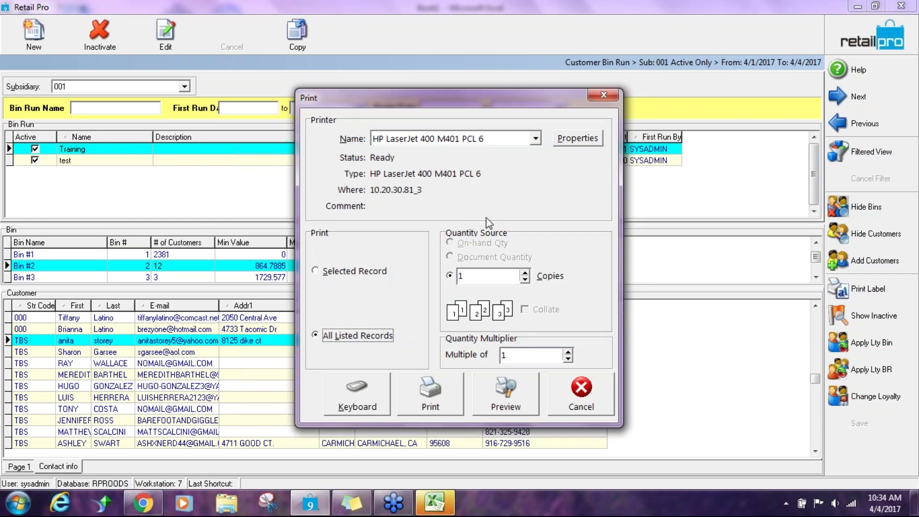
{"action": "left_click_drag", "start_coordinate": [503, 98], "coordinate": [689, 97]}
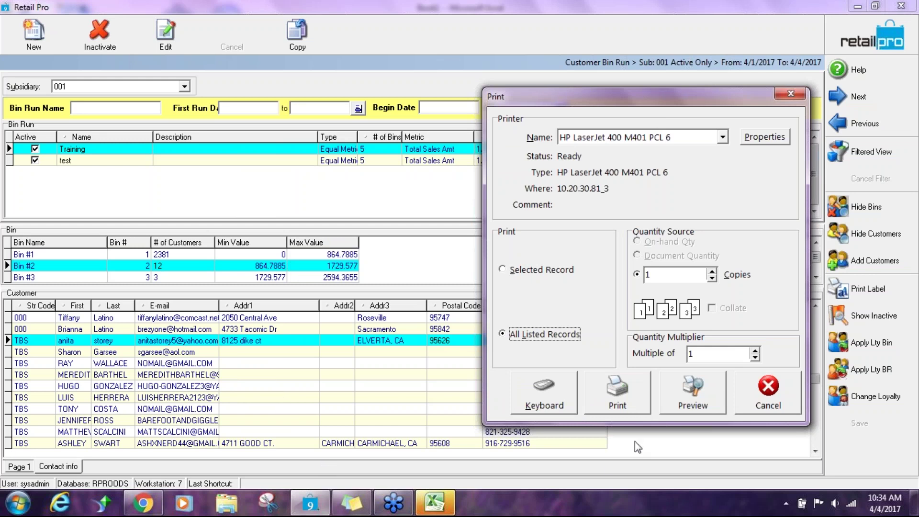
{"action": "left_click", "coordinate": [695, 398]}
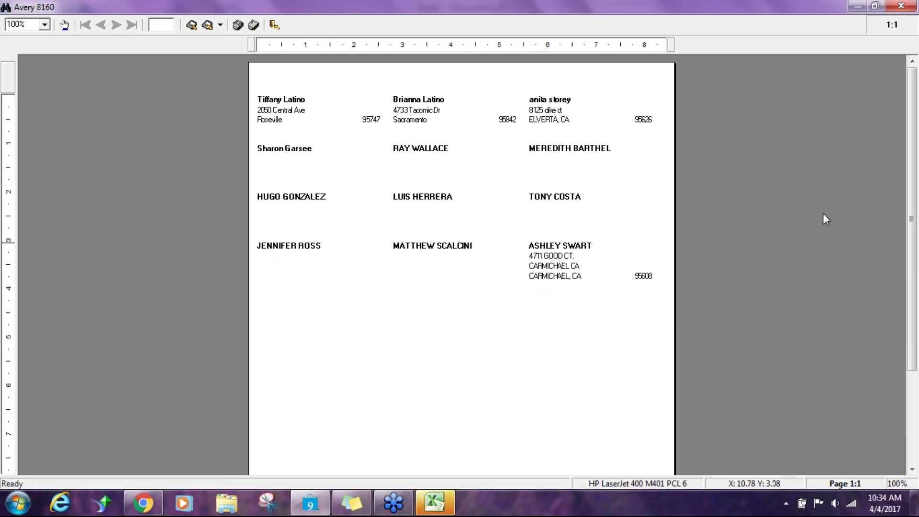
{"action": "left_click", "coordinate": [903, 7]}
{"action": "left_click", "coordinate": [565, 301]}
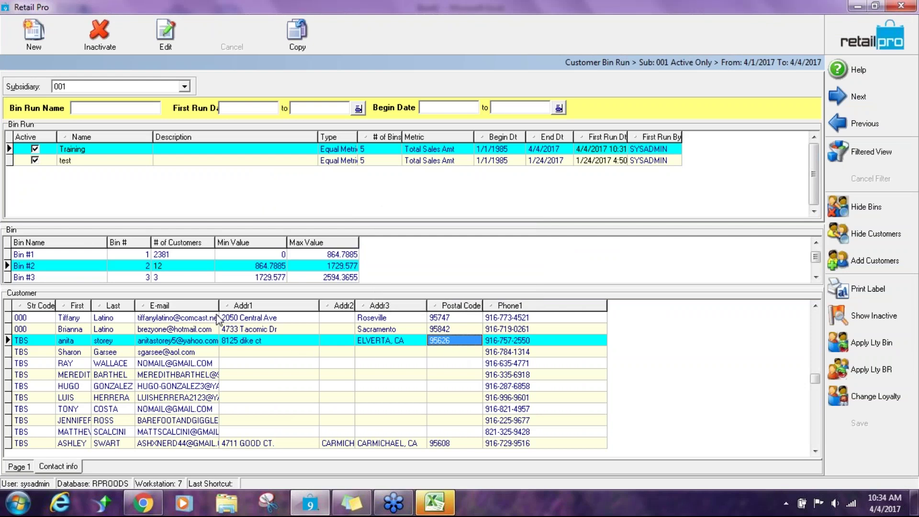
{"action": "left_click", "coordinate": [816, 451]}
{"action": "left_click", "coordinate": [816, 451]}
{"action": "left_click", "coordinate": [816, 450]}
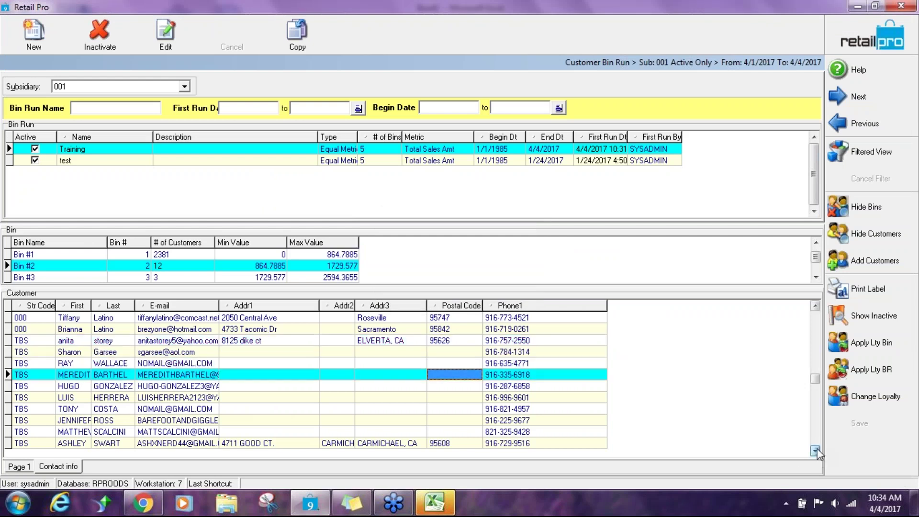
{"action": "left_click", "coordinate": [817, 321]}
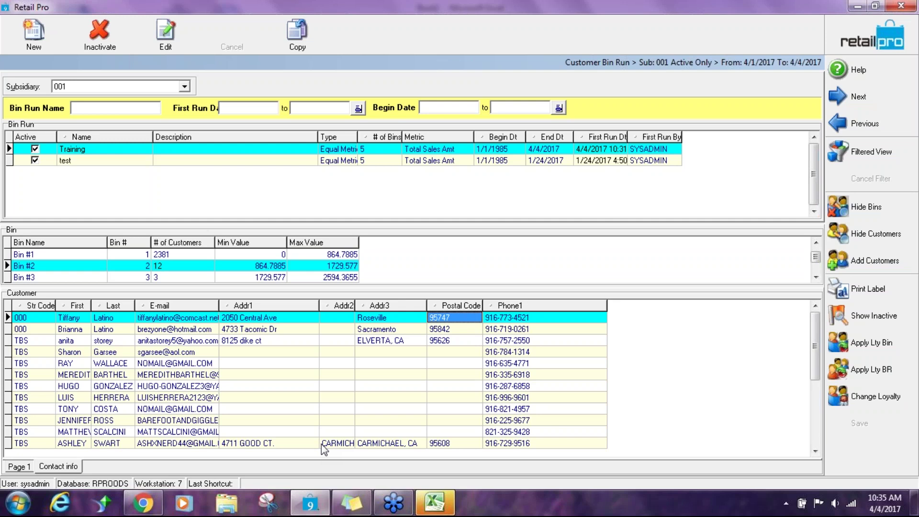
Show Page 1 sales columns, resize the splitter to reveal Bins #4 and #5, then return home
{"action": "left_click", "coordinate": [29, 467]}
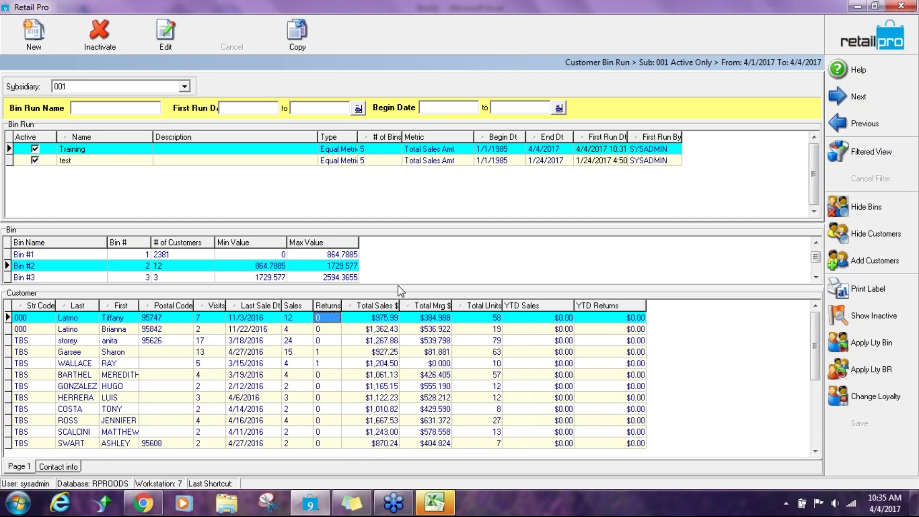
{"action": "left_click_drag", "start_coordinate": [398, 286], "coordinate": [389, 364]}
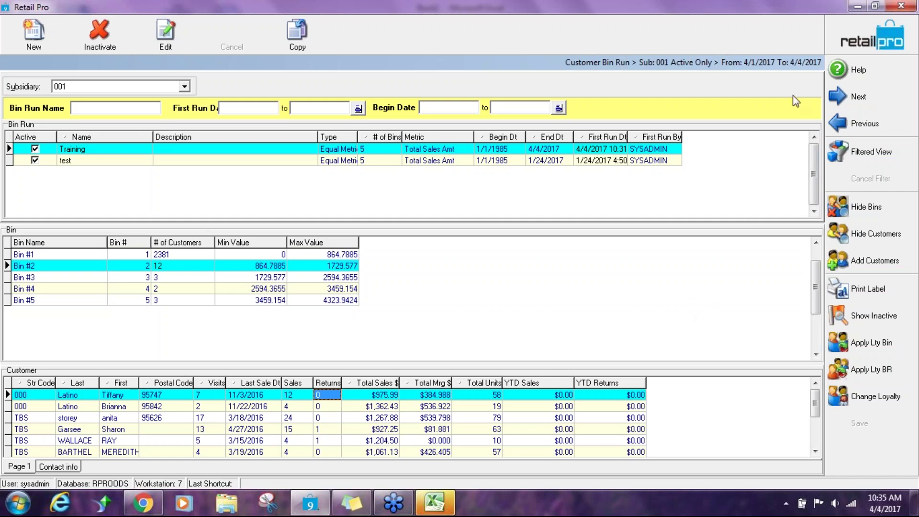
{"action": "left_click", "coordinate": [847, 42]}
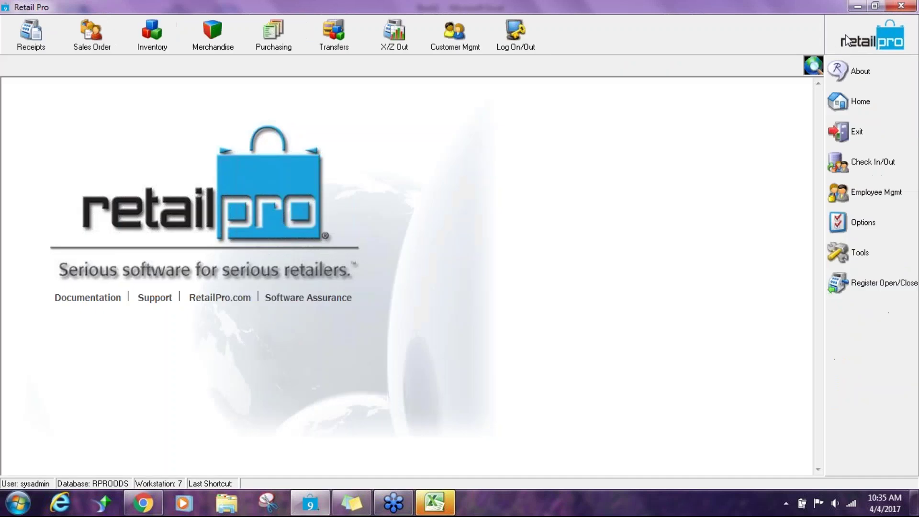
Go to Customer Mgmt > Customer Segments
{"action": "left_click", "coordinate": [461, 50]}
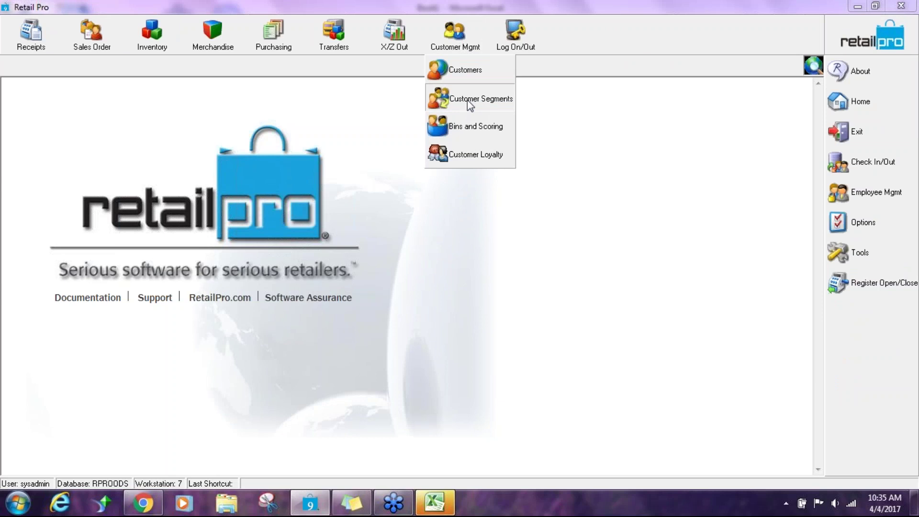
{"action": "left_click", "coordinate": [468, 100]}
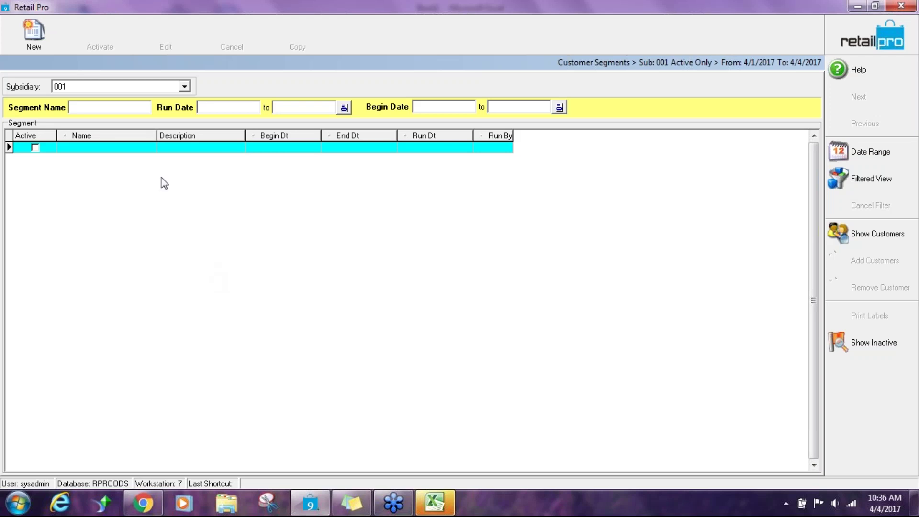
Create a new customer segment and open its filter editor's Filter Design / Criteria menu
{"action": "left_click", "coordinate": [33, 31]}
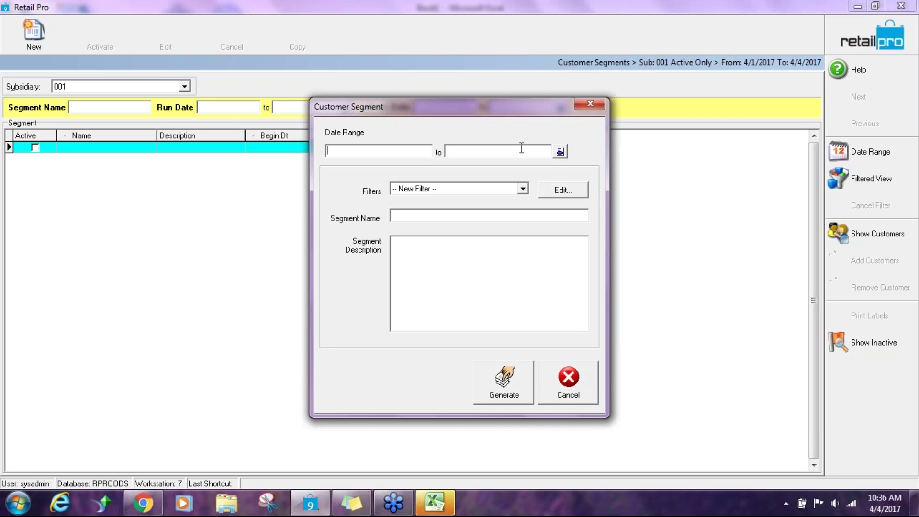
{"action": "left_click", "coordinate": [561, 190]}
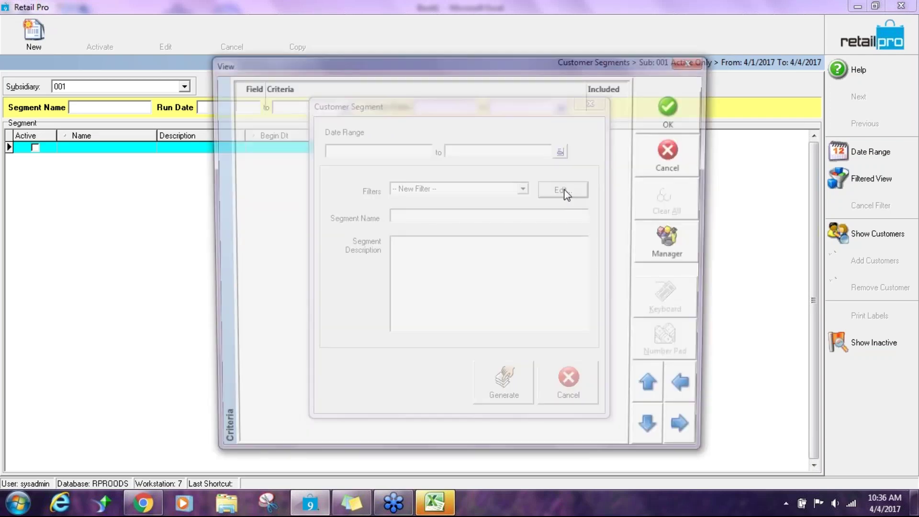
{"action": "right_click", "coordinate": [355, 157]}
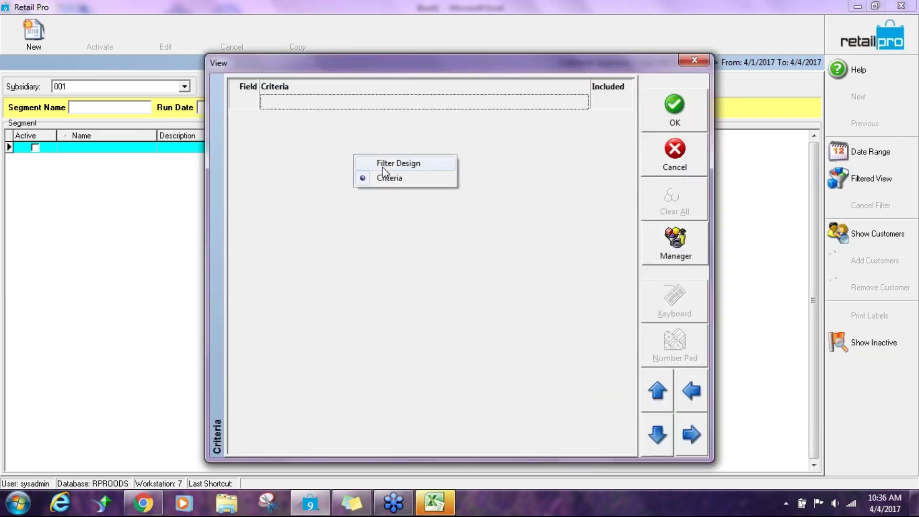
In Filter Design, add ReceiptItem_VendCode, Description1, Description2 and DCS fields
{"action": "left_click", "coordinate": [383, 164]}
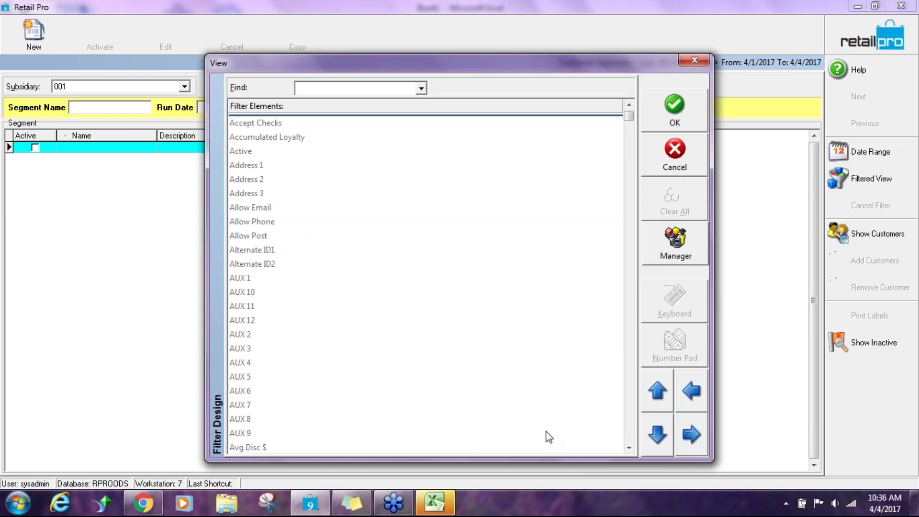
{"action": "left_click_drag", "start_coordinate": [629, 117], "coordinate": [628, 409]}
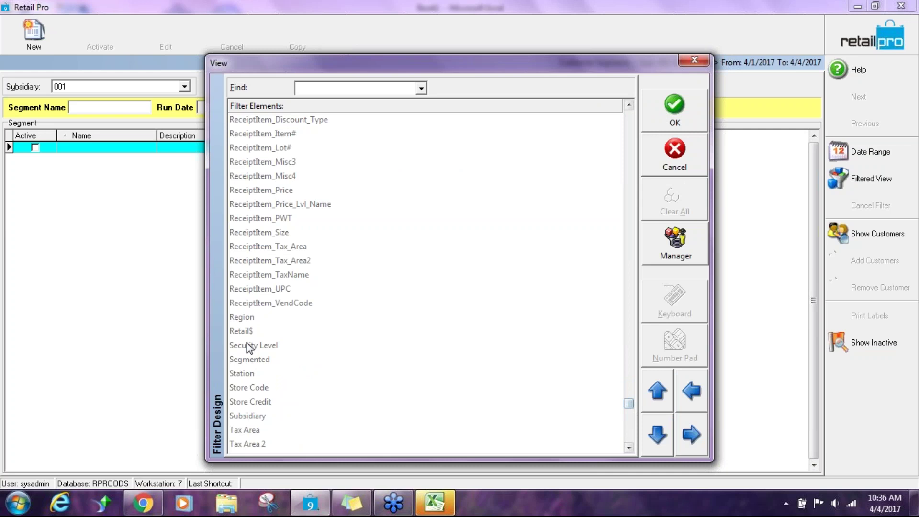
{"action": "double_click", "coordinate": [259, 305]}
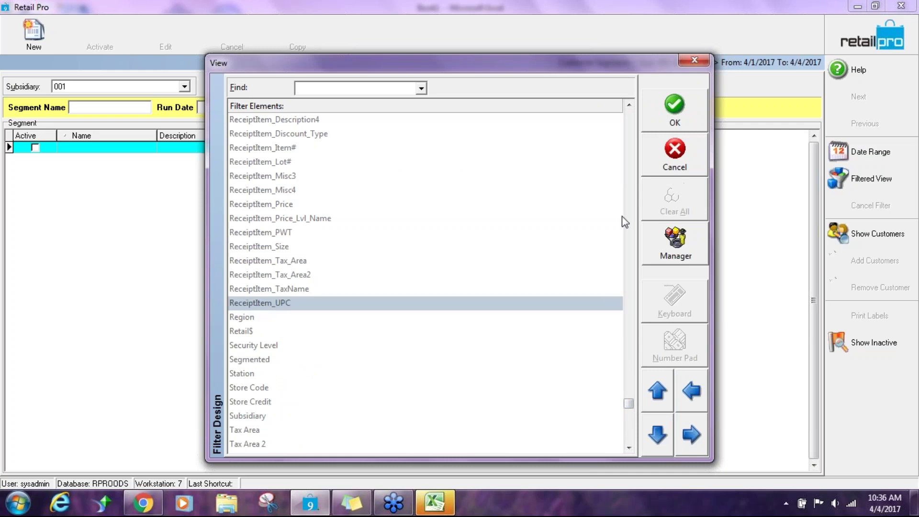
{"action": "left_click", "coordinate": [628, 143]}
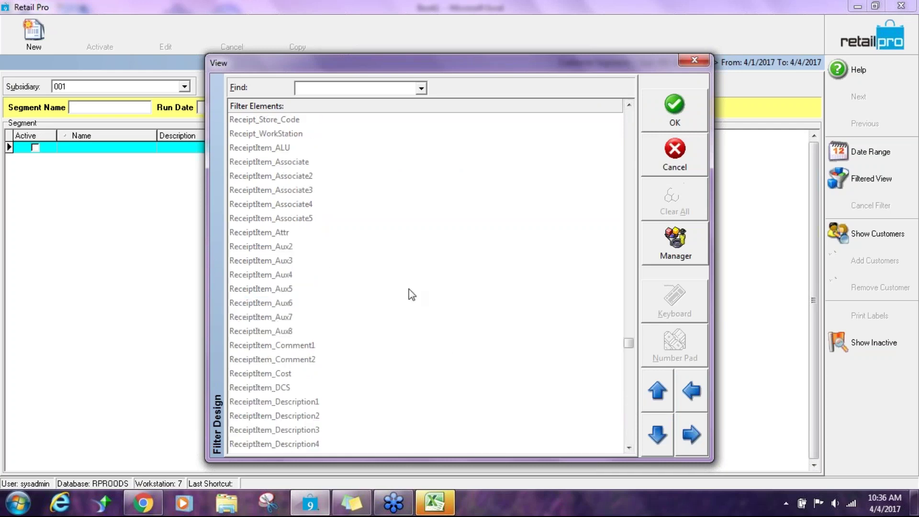
{"action": "double_click", "coordinate": [308, 402]}
{"action": "double_click", "coordinate": [310, 416]}
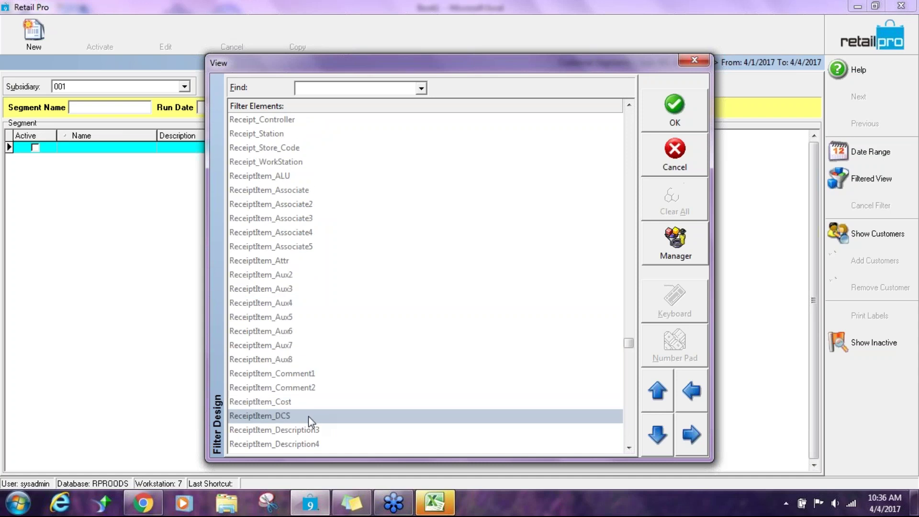
{"action": "double_click", "coordinate": [293, 416]}
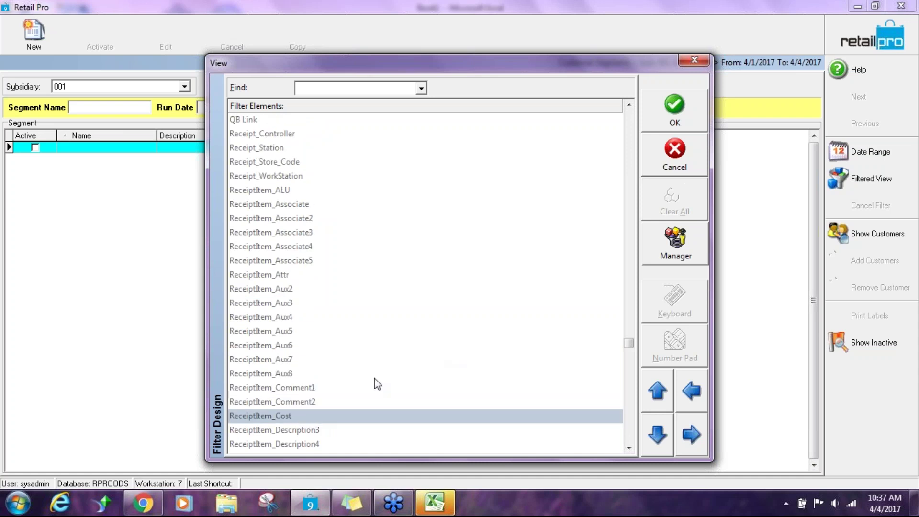
Set the VendCode criterion to 'cenpet' and accept the filter
{"action": "right_click", "coordinate": [398, 259]}
{"action": "left_click", "coordinate": [444, 281]}
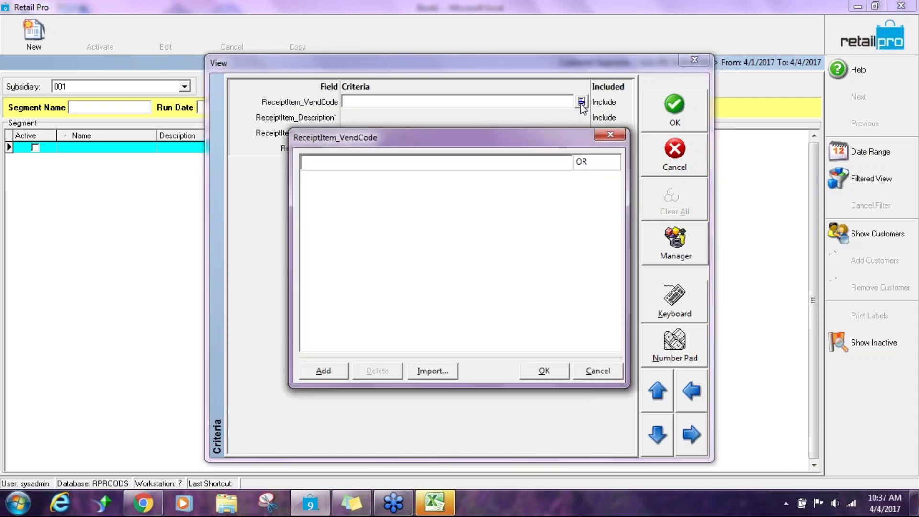
{"action": "left_click", "coordinate": [588, 361]}
{"action": "type", "text": "c"}
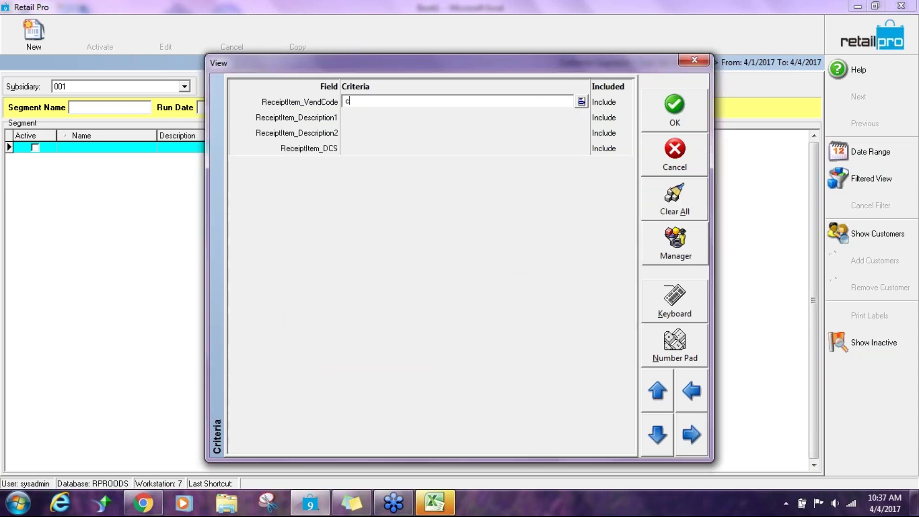
{"action": "type", "text": "enpet"}
{"action": "left_click", "coordinate": [673, 105]}
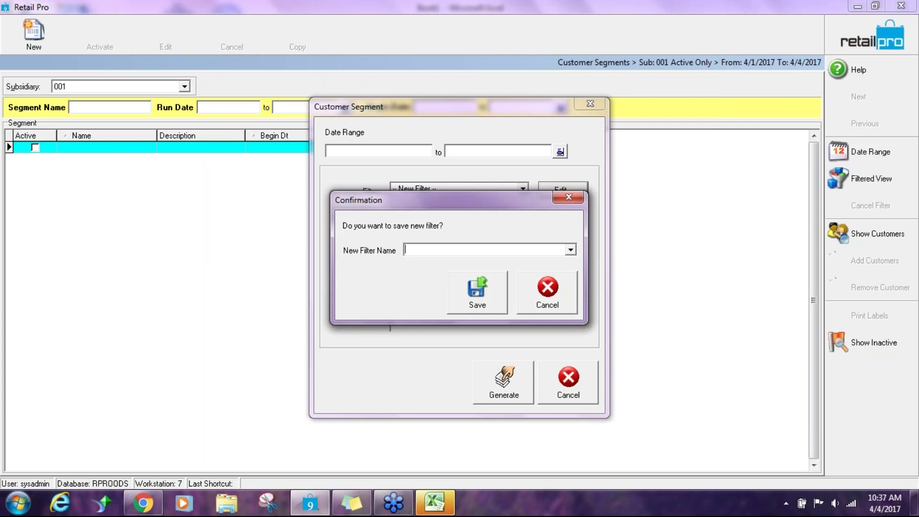
Save the filter as 'Cenpet' and enter 'Training' as the segment name
{"action": "type", "text": "Cenpet"}
{"action": "left_click", "coordinate": [478, 295]}
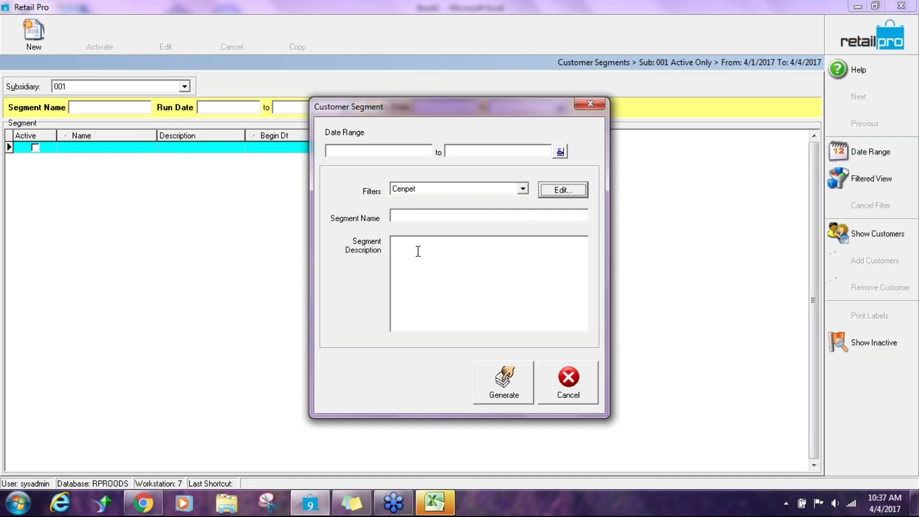
{"action": "left_click", "coordinate": [410, 215]}
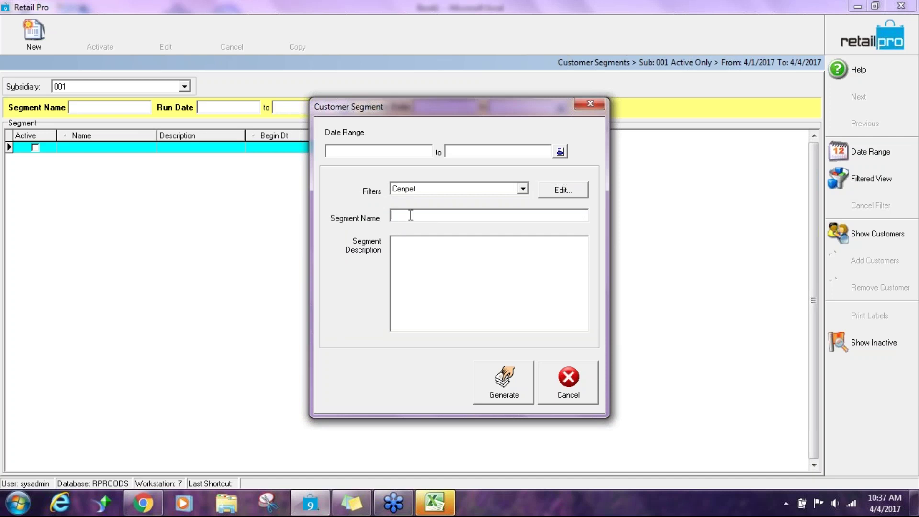
{"action": "type", "text": "Training"}
Generate the Training segment, show its customers, and page down through the grid
{"action": "left_click", "coordinate": [508, 383]}
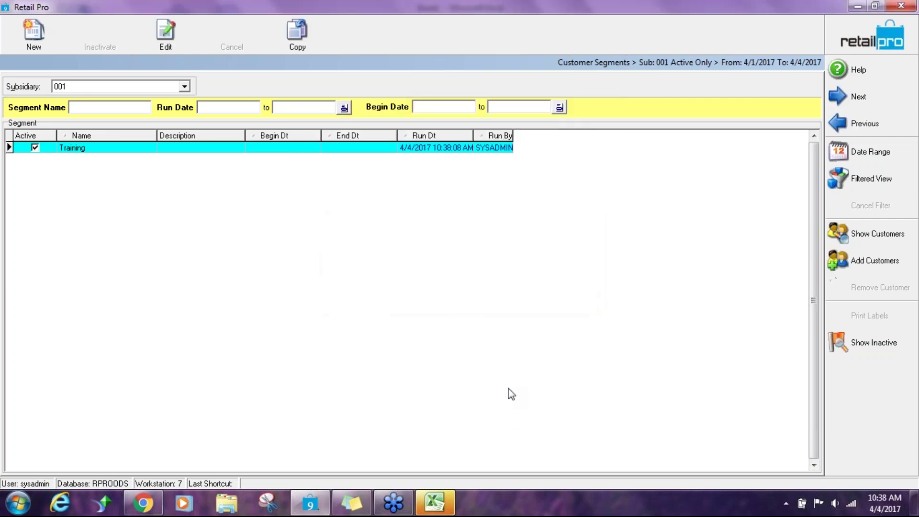
{"action": "left_click", "coordinate": [895, 238]}
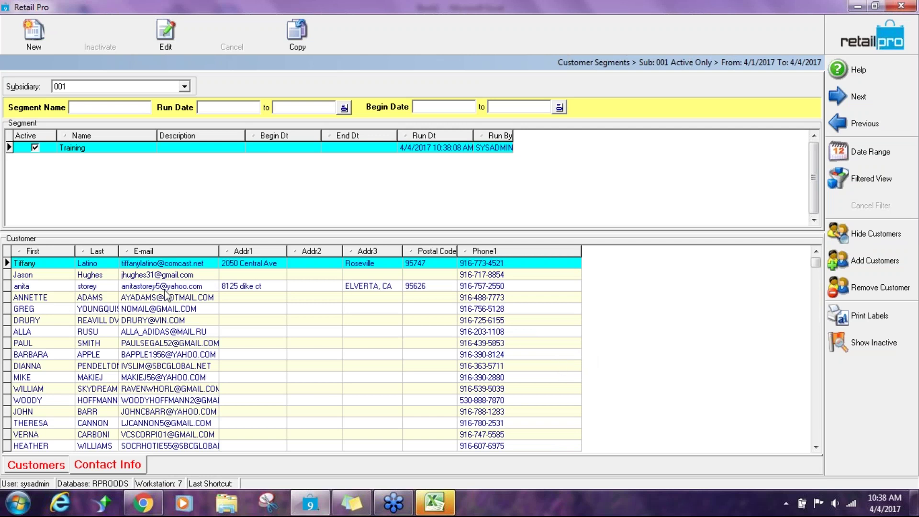
{"action": "left_click", "coordinate": [821, 422]}
{"action": "key", "text": "Page_Down"}
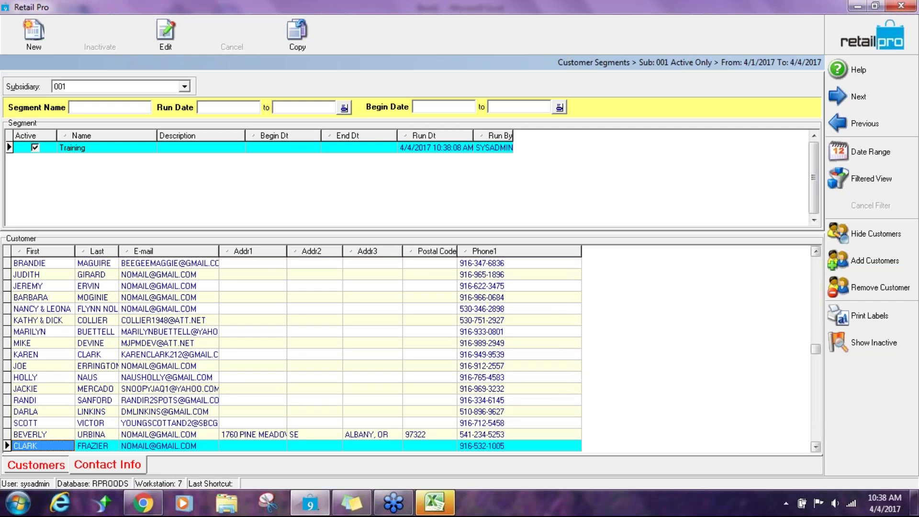
{"action": "key", "text": "Page_Down"}
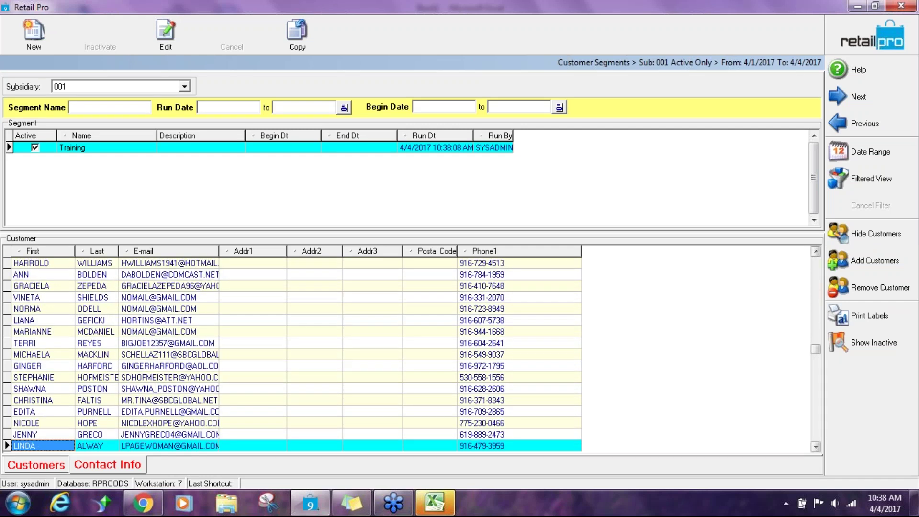
{"action": "key", "text": "Page_Down"}
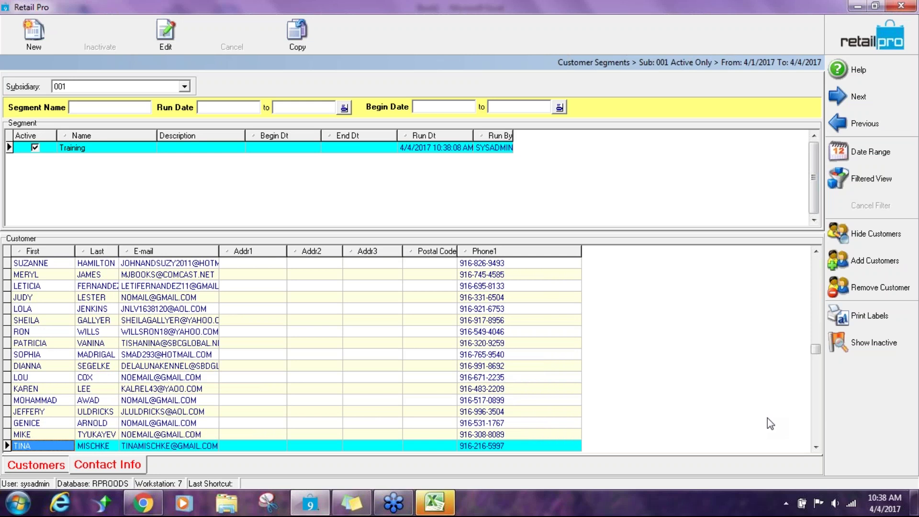
{"action": "left_click", "coordinate": [816, 403]}
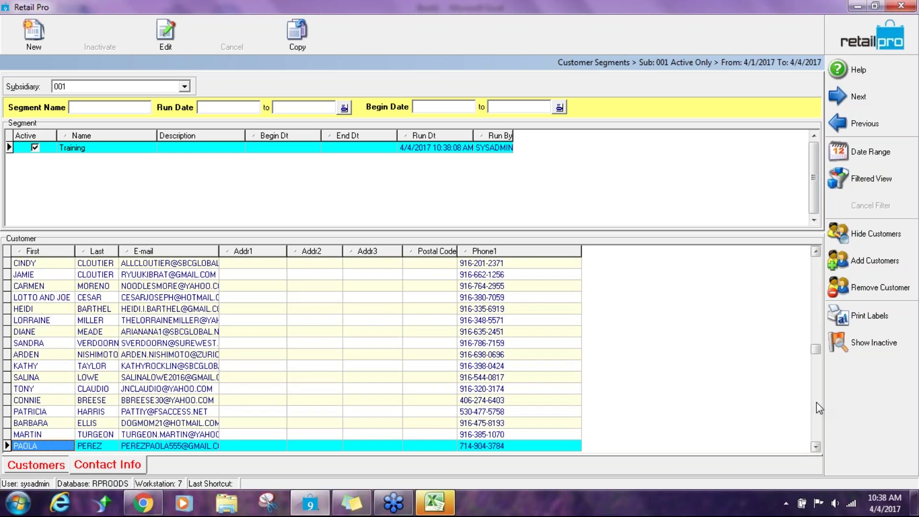
Select all Training customers and send them to Excel via Export > Send To Excel
{"action": "right_click", "coordinate": [178, 344]}
{"action": "left_click", "coordinate": [228, 348]}
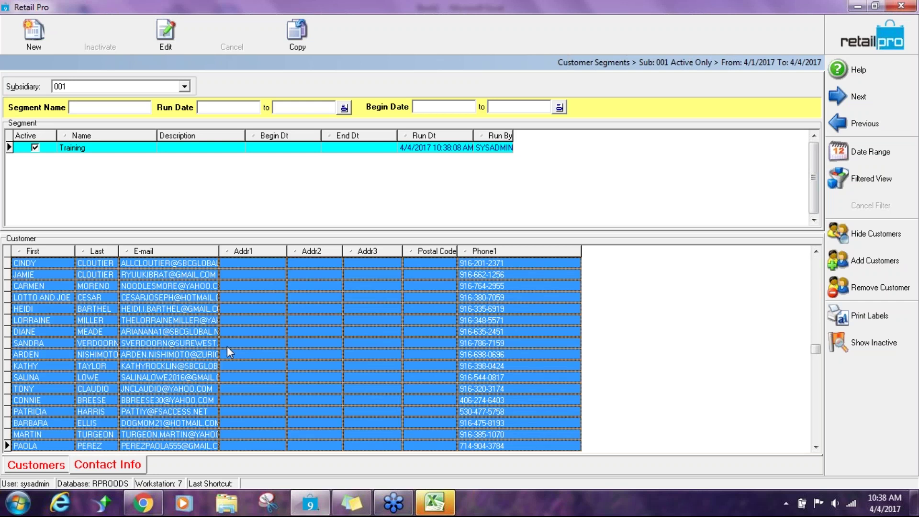
{"action": "right_click", "coordinate": [258, 364]}
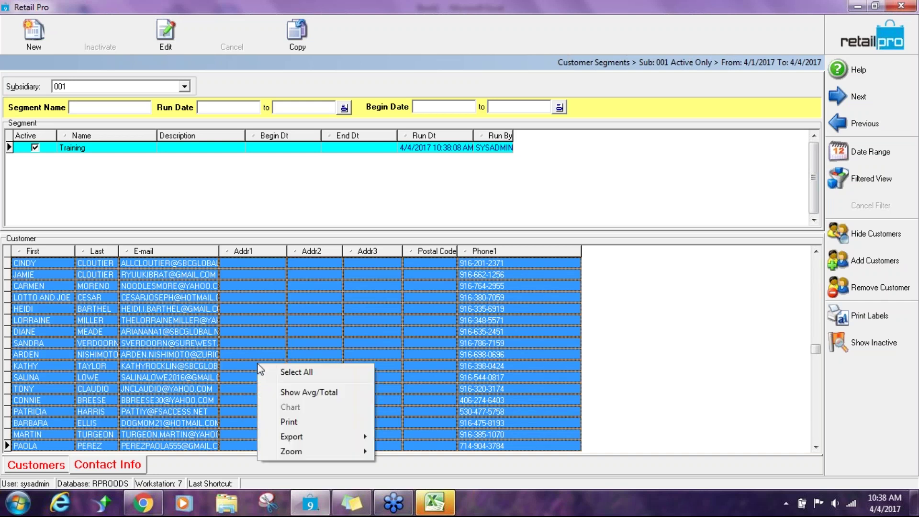
{"action": "mouse_move", "coordinate": [293, 438]}
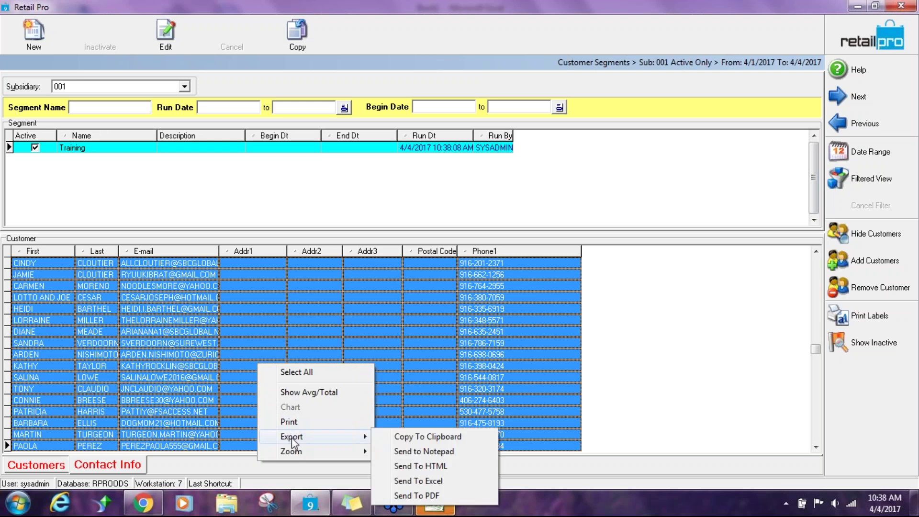
{"action": "left_click", "coordinate": [190, 378]}
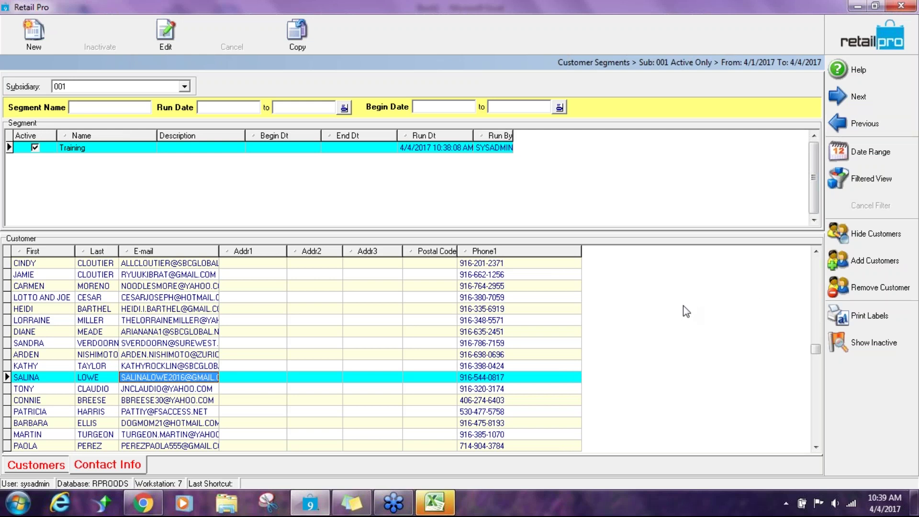
Close Customer Segments with the retailpro logo, returning to the home screen
{"action": "left_click", "coordinate": [867, 34]}
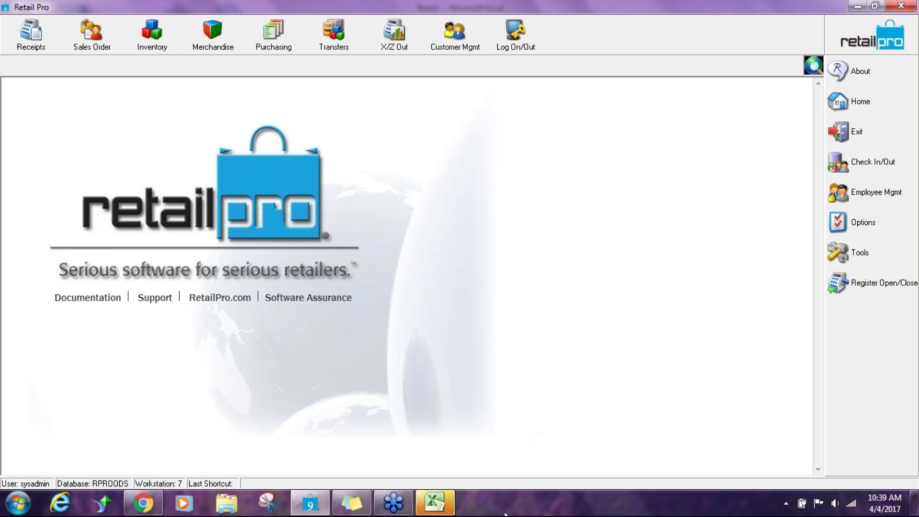
Close the exported Book1 workbook from the Excel taskbar icon, discarding unsaved changes
{"action": "right_click", "coordinate": [442, 507]}
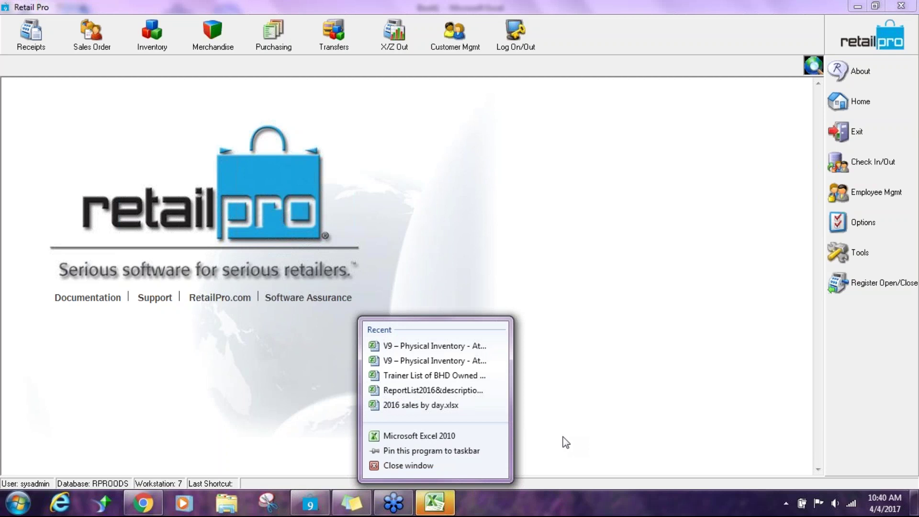
{"action": "left_click", "coordinate": [457, 466]}
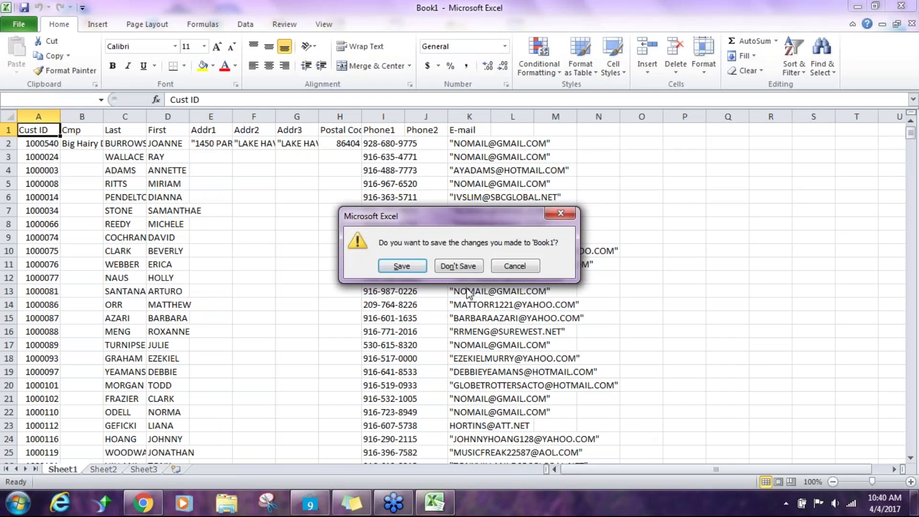
{"action": "left_click", "coordinate": [458, 267]}
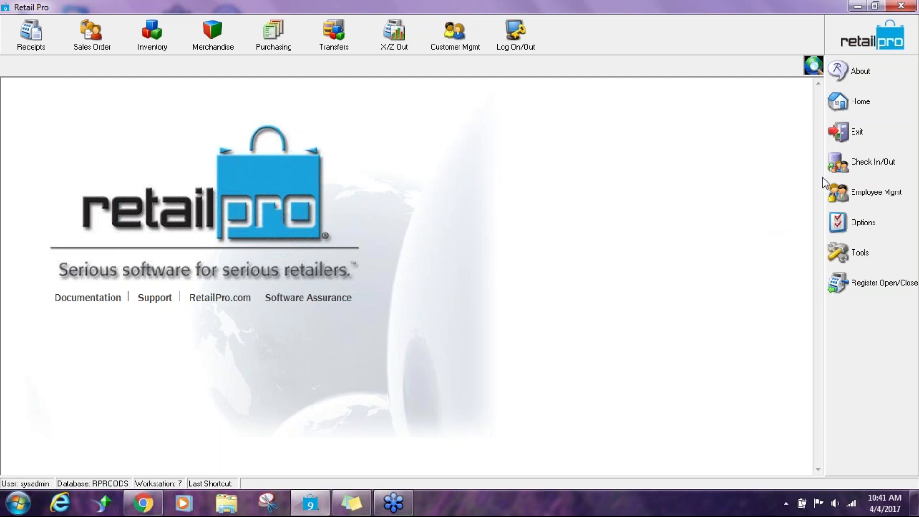
{"action": "left_click", "coordinate": [907, 56]}
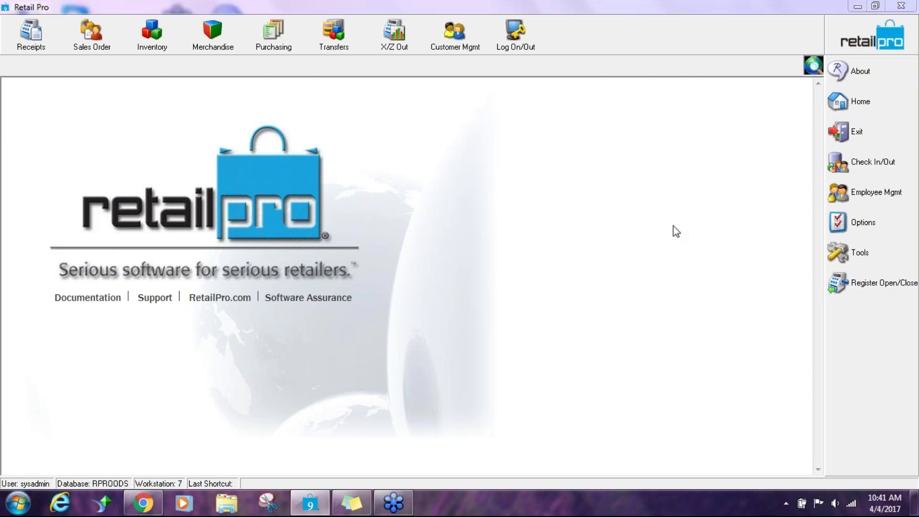